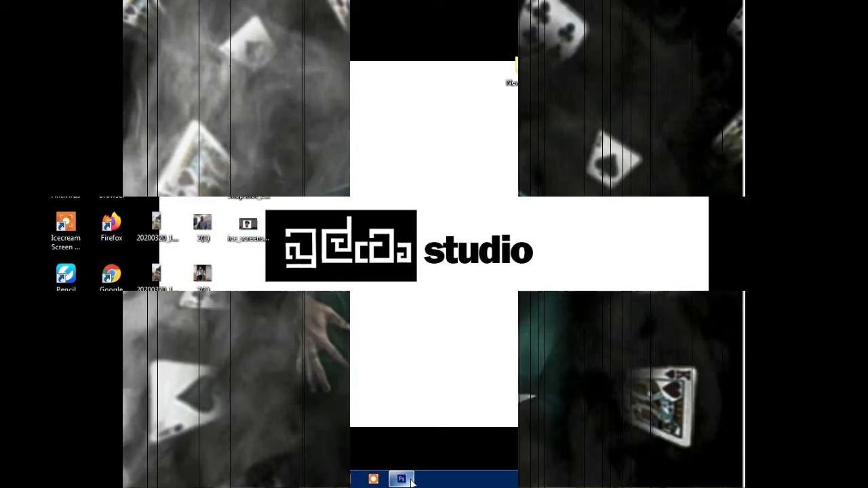
Restore the Photoshop CS6 window from the taskbar after the intro clip.
{"action": "left_click", "coordinate": [410, 479]}
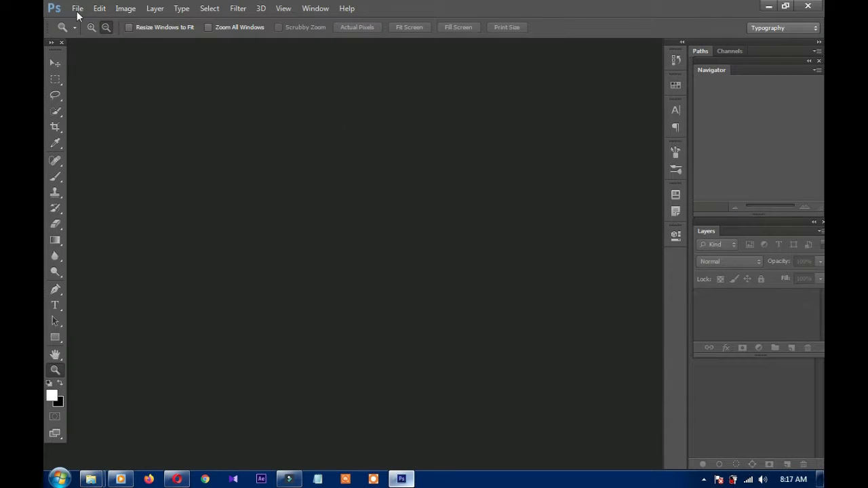
Open 20200308_153252.jpg, converting it to the working colour space.
{"action": "left_click", "coordinate": [78, 9]}
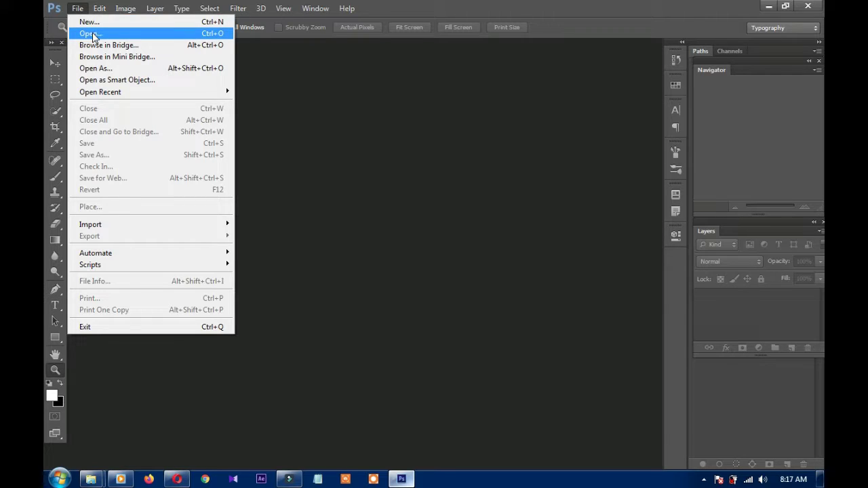
{"action": "left_click", "coordinate": [93, 36]}
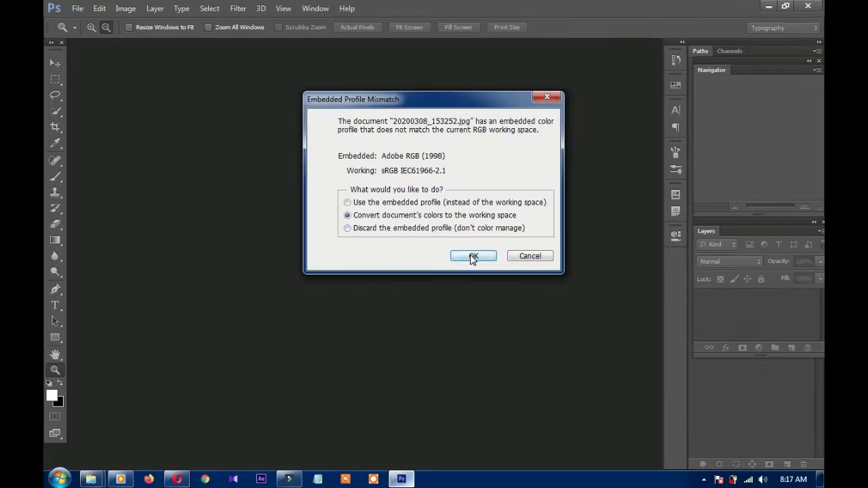
{"action": "left_click", "coordinate": [473, 257]}
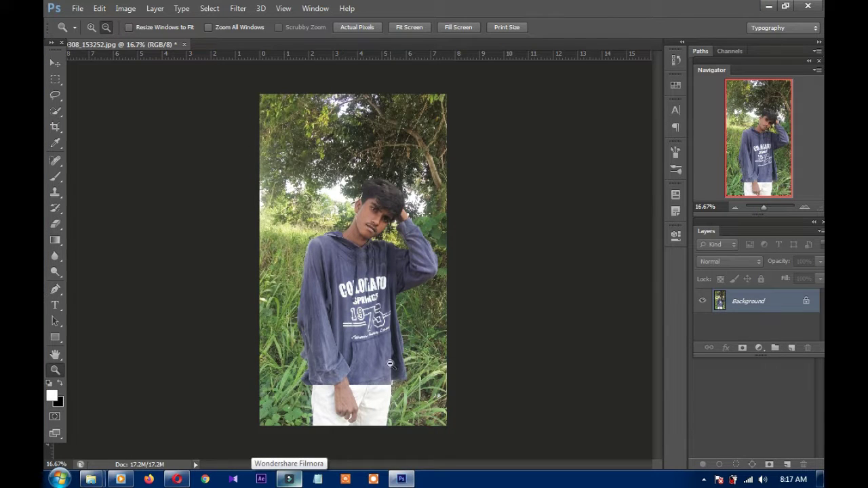
Crop the photo's bottom edge up to the hoodie hem.
{"action": "left_click", "coordinate": [55, 126]}
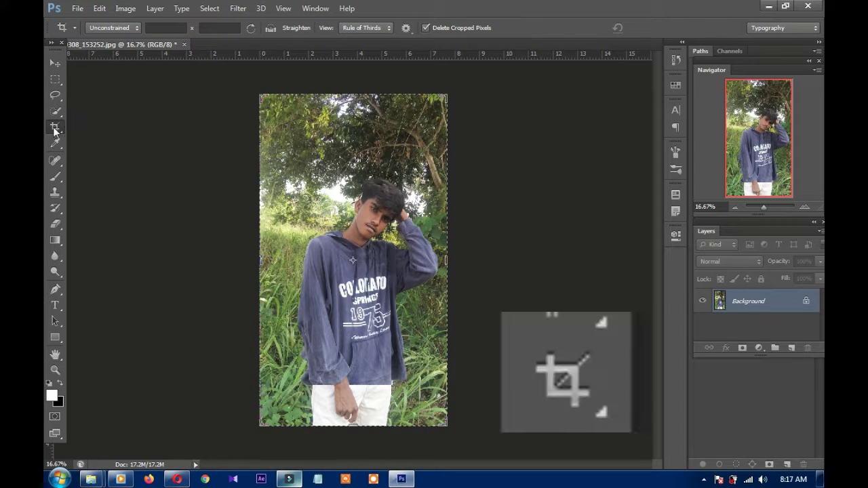
{"action": "left_click_drag", "start_coordinate": [447, 424], "coordinate": [447, 385]}
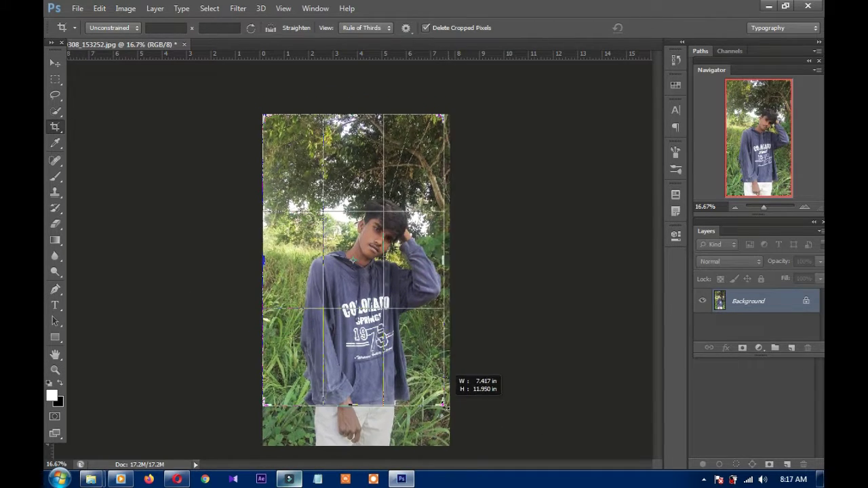
{"action": "left_click", "coordinate": [657, 28]}
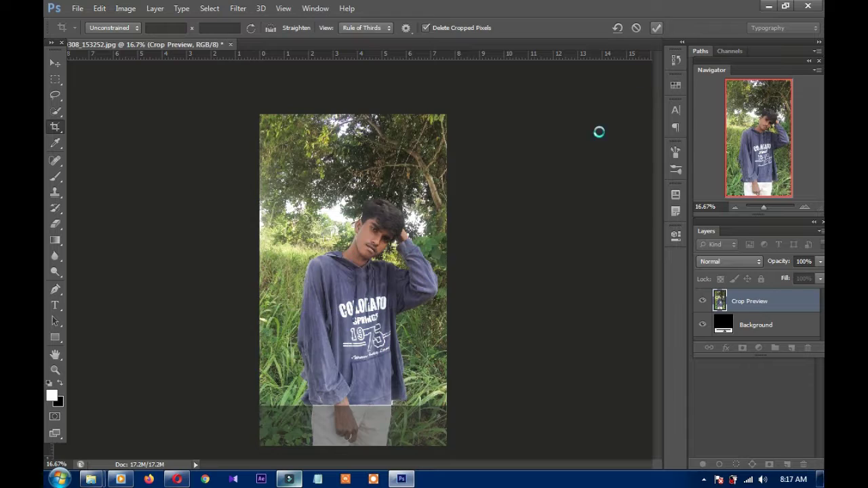
{"action": "left_click", "coordinate": [54, 63]}
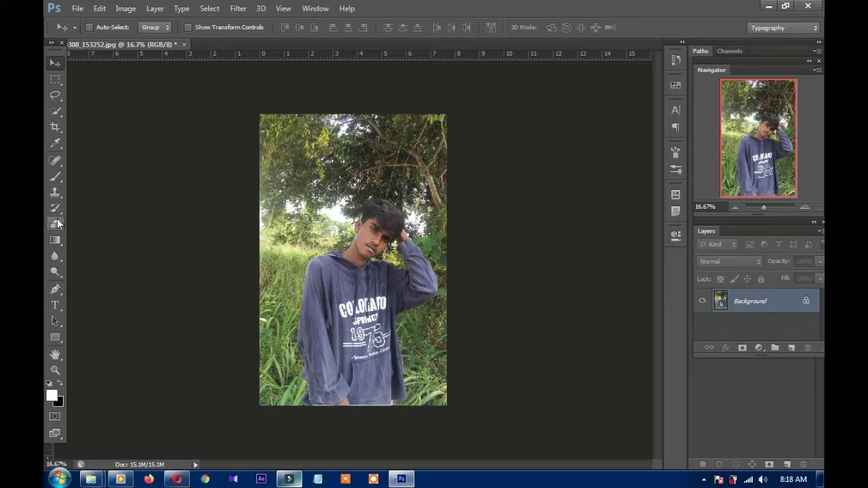
Zoom in and trace a pen path up the hoodie's left edge and around the shoulder.
{"action": "left_click", "coordinate": [59, 287]}
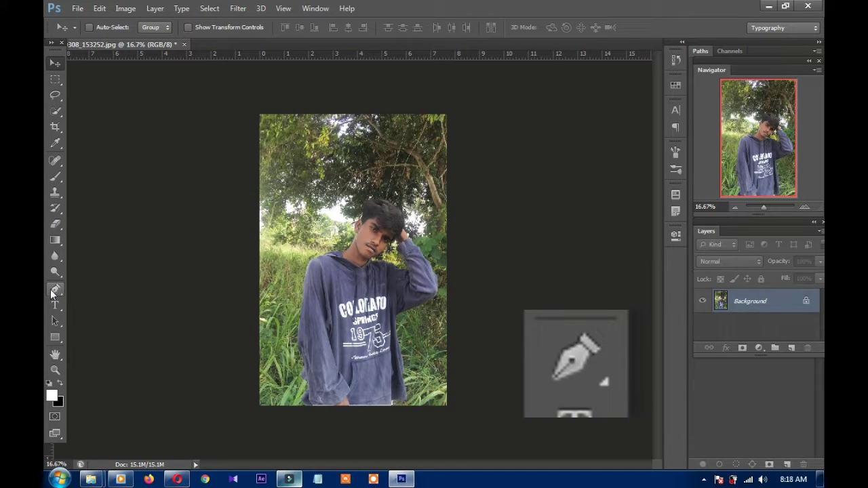
{"action": "left_click", "coordinate": [56, 369]}
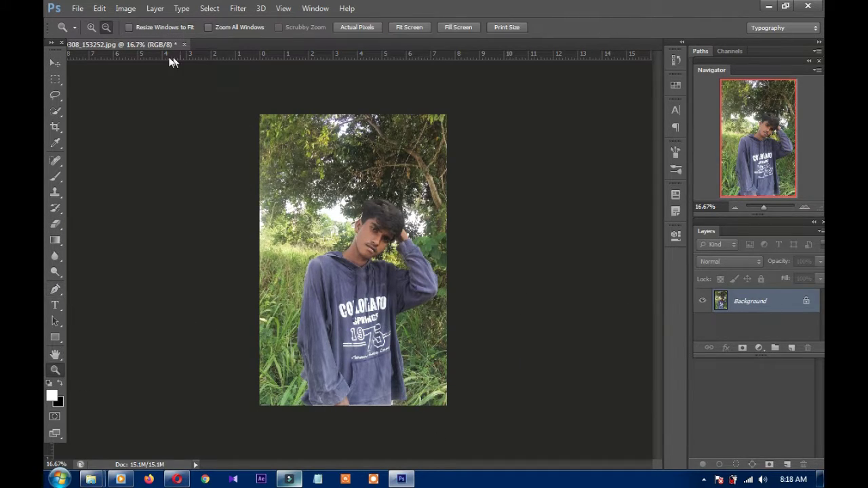
{"action": "left_click", "coordinate": [330, 347]}
{"action": "left_click_drag", "start_coordinate": [660, 353], "coordinate": [660, 278]}
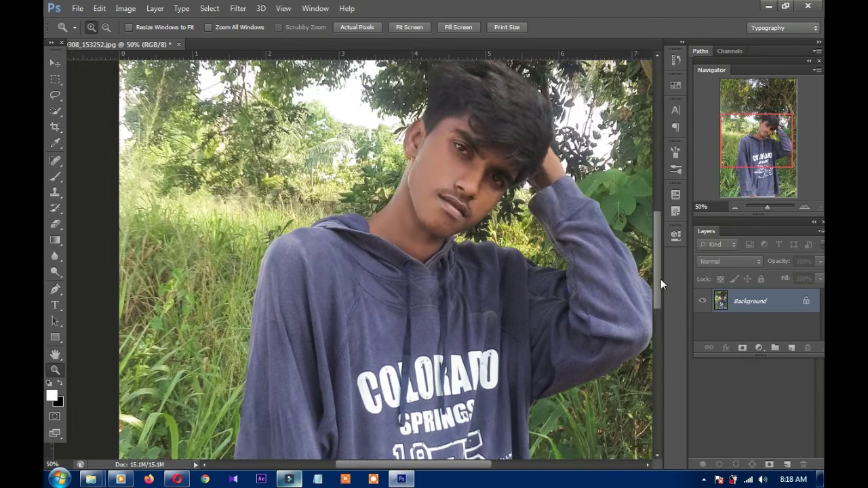
{"action": "key", "text": "p"}
{"action": "left_click", "coordinate": [251, 345]}
{"action": "left_click", "coordinate": [257, 280]}
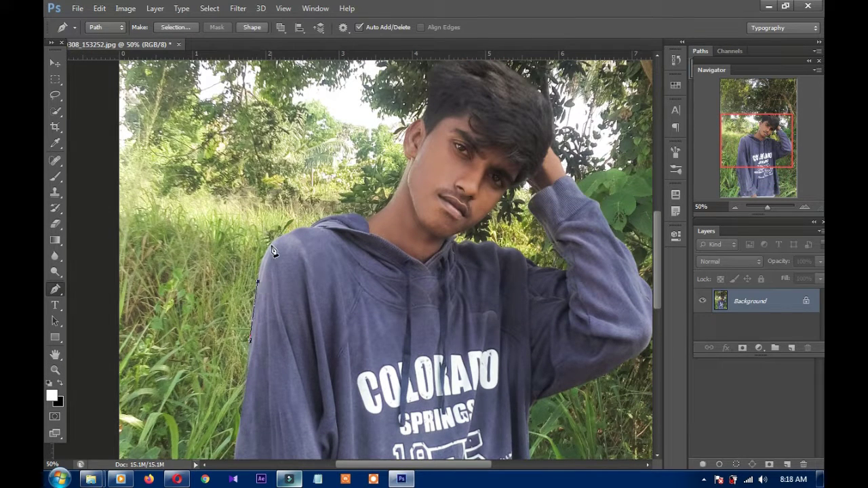
{"action": "left_click", "coordinate": [265, 250]}
{"action": "left_click", "coordinate": [280, 236]}
{"action": "left_click", "coordinate": [312, 225]}
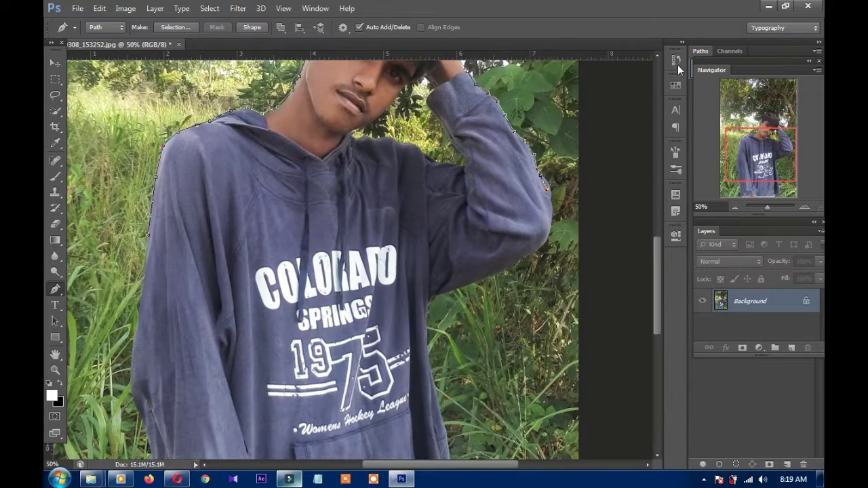
Convert the traced path into a selection with 0 feather.
{"action": "left_click", "coordinate": [676, 62]}
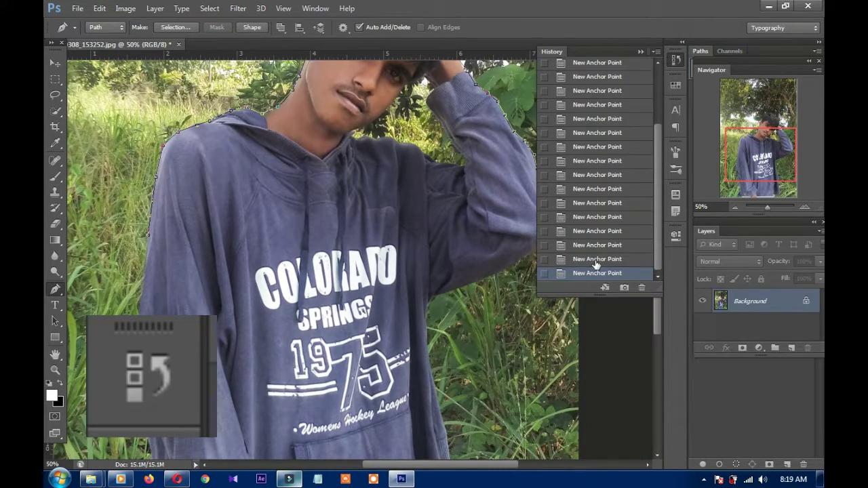
{"action": "left_click", "coordinate": [641, 54]}
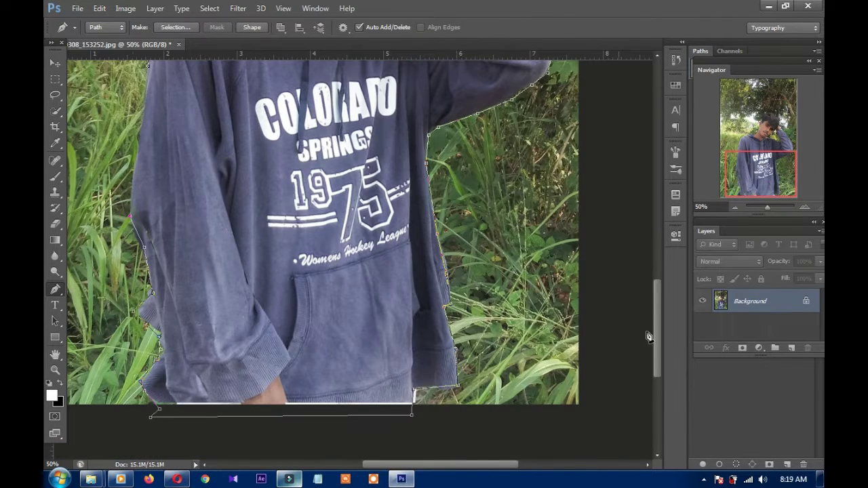
{"action": "scroll", "coordinate": [648, 337], "scroll_direction": "up", "scroll_amount": 3}
{"action": "left_click", "coordinate": [182, 27]}
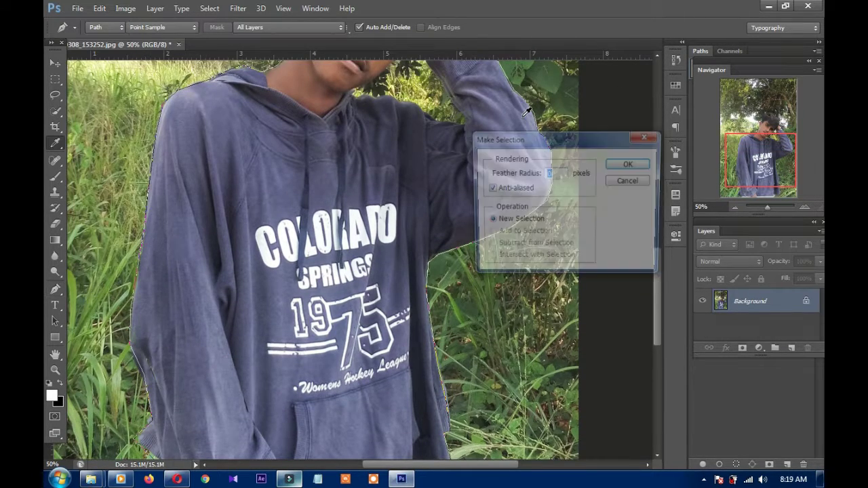
{"action": "left_click", "coordinate": [630, 165]}
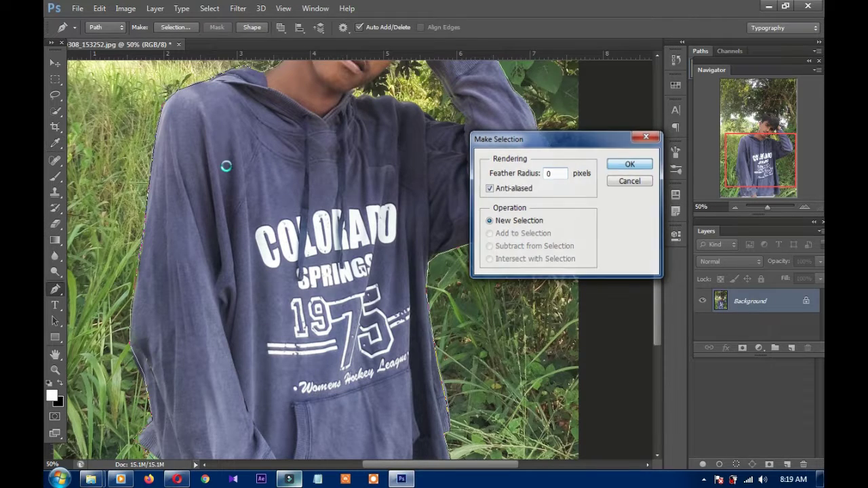
Fit the photo on screen and convert the locked Background into Layer 0.
{"action": "key", "text": "z"}
{"action": "key", "text": "ctrl+0"}
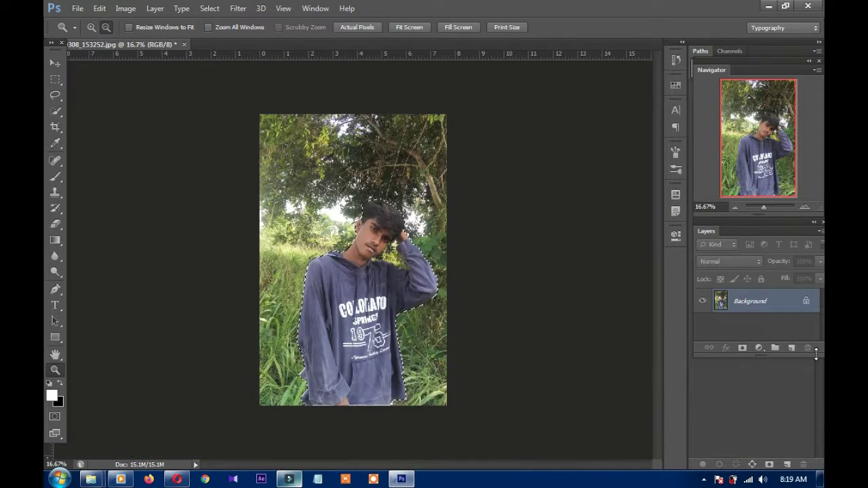
{"action": "key", "text": "v"}
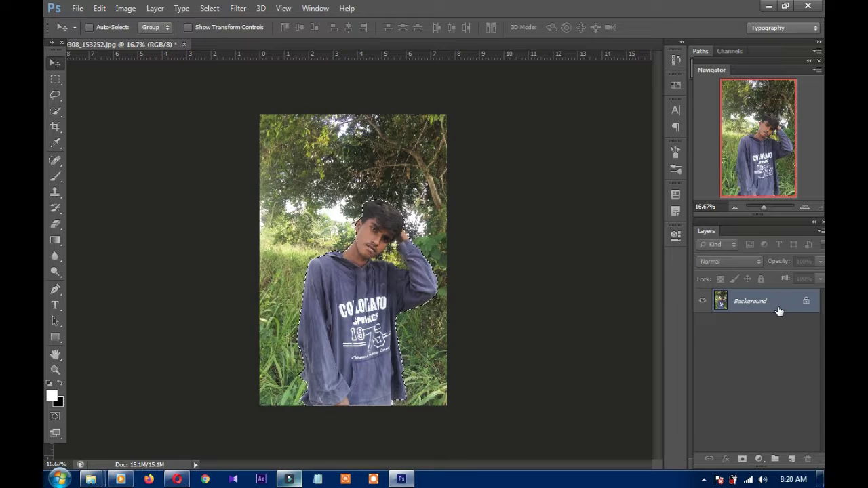
{"action": "double_click", "coordinate": [787, 303]}
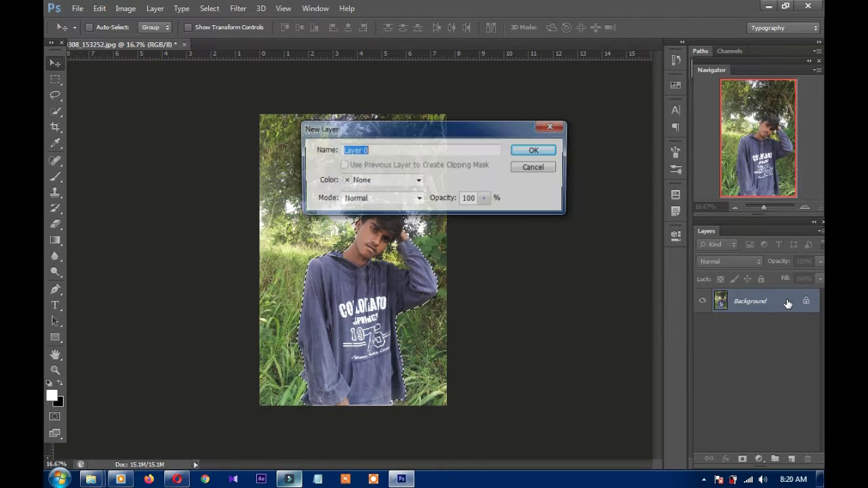
{"action": "left_click", "coordinate": [533, 151]}
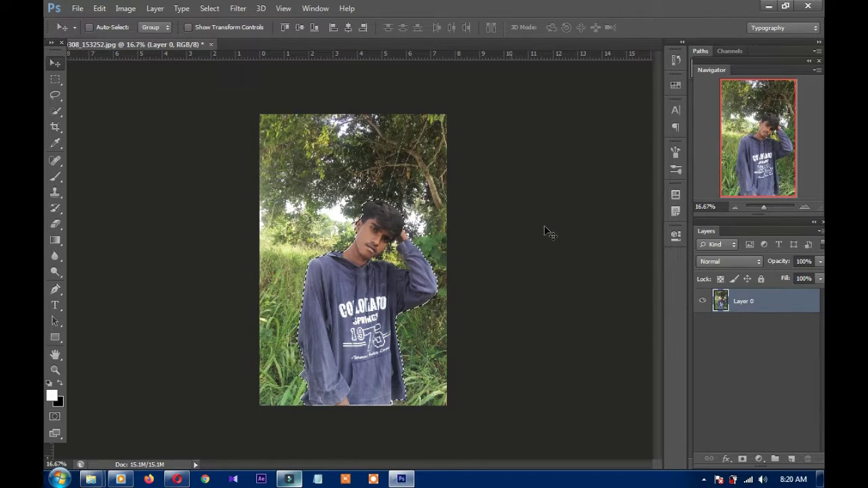
Duplicate Layer 0 as Layer 0 copy, hide the copy, and select Layer 0.
{"action": "right_click", "coordinate": [799, 308]}
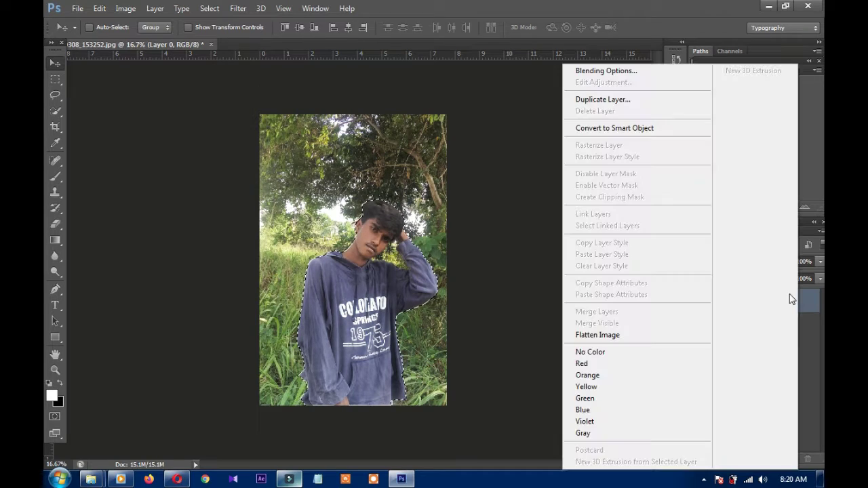
{"action": "left_click", "coordinate": [600, 100]}
{"action": "left_click", "coordinate": [546, 143]}
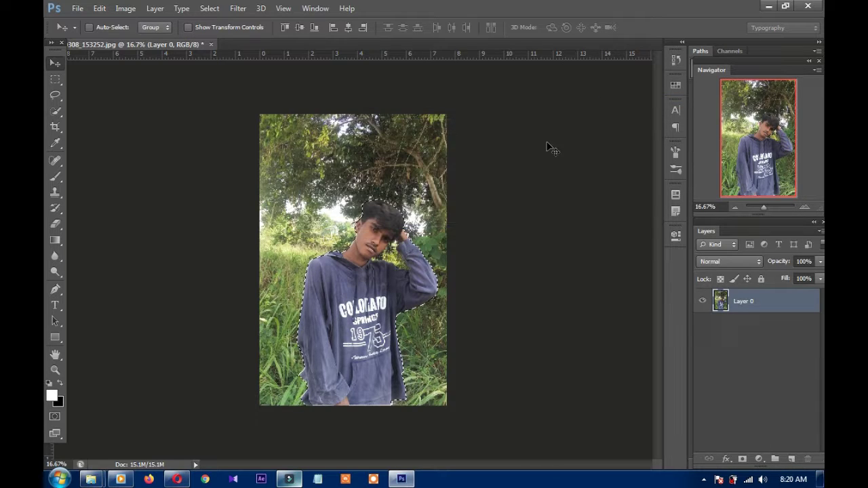
{"action": "left_click", "coordinate": [704, 301]}
{"action": "key", "text": "l"}
{"action": "left_click", "coordinate": [753, 325]}
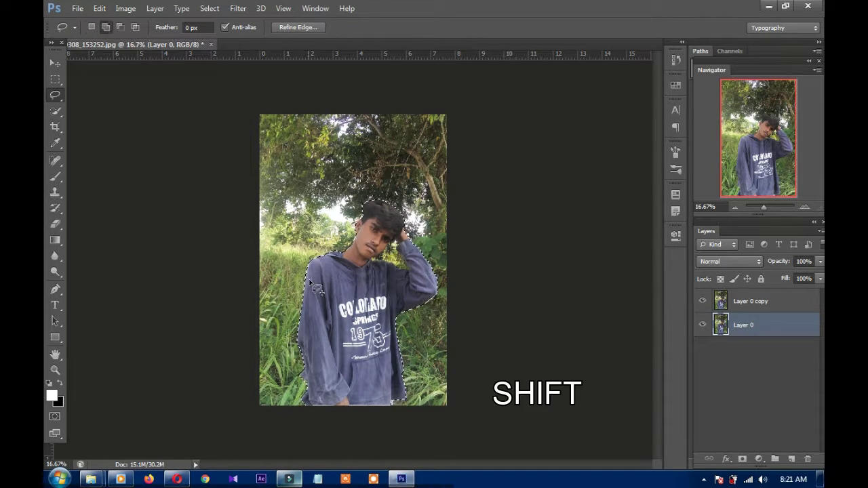
Fill the person's selection on Layer 0 using Content-Aware fill.
{"action": "key", "text": "shift+F5"}
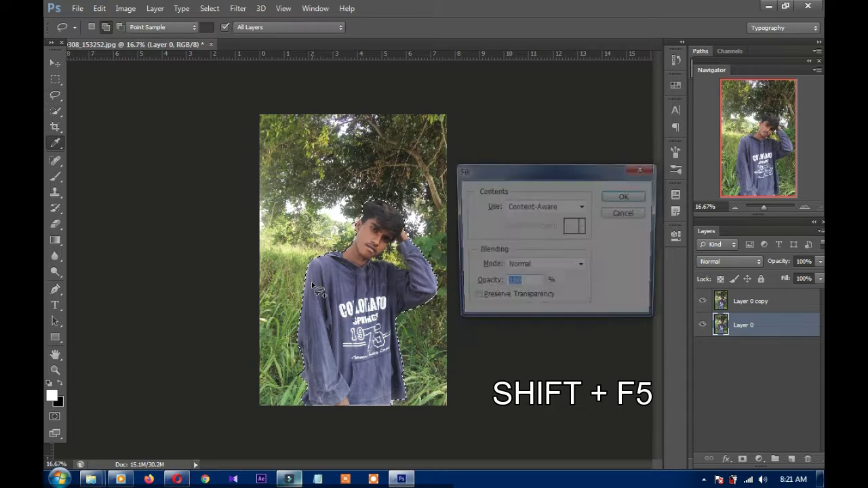
{"action": "left_click", "coordinate": [580, 207]}
{"action": "left_click", "coordinate": [553, 260]}
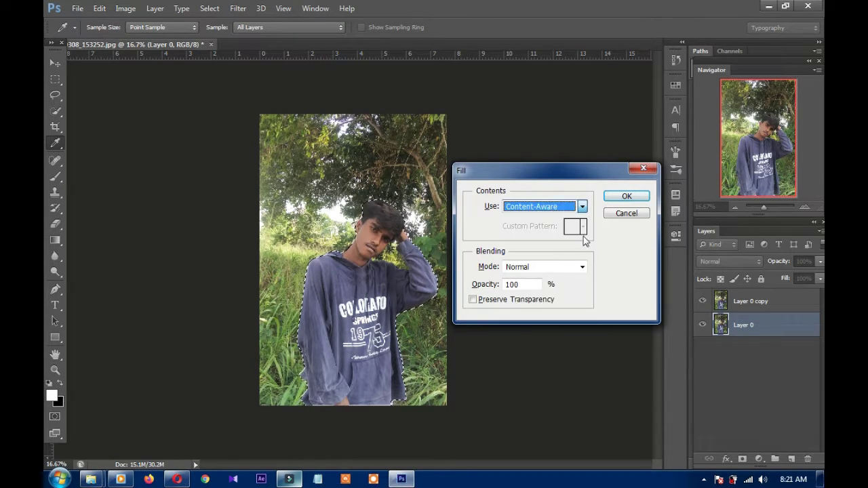
{"action": "left_click", "coordinate": [627, 198]}
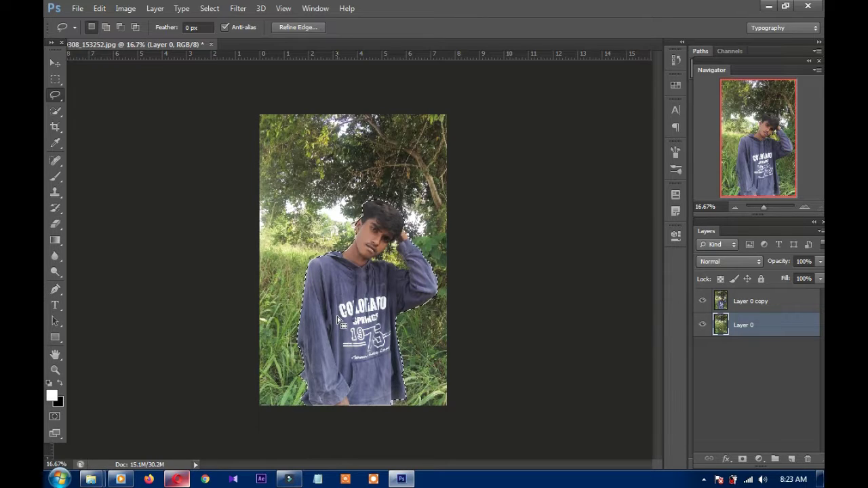
Toggle Layer 0 copy's visibility to check the fill, then deselect and reselect Layer 0.
{"action": "left_click", "coordinate": [753, 302]}
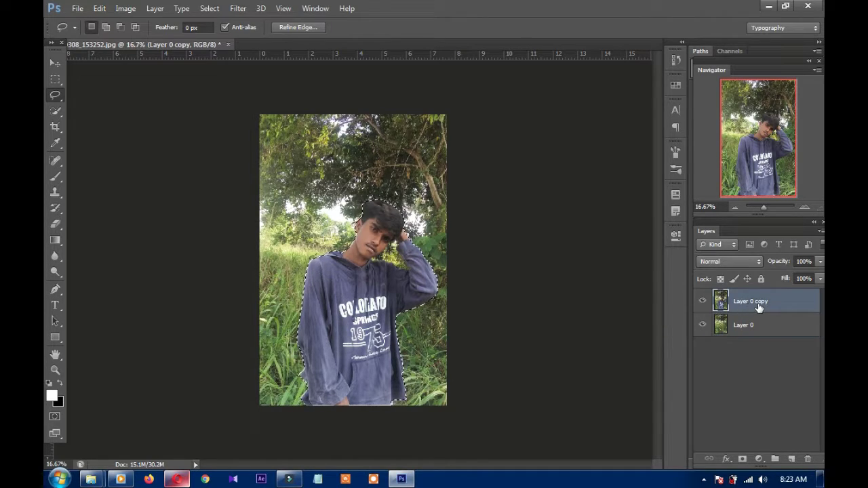
{"action": "left_click", "coordinate": [703, 303]}
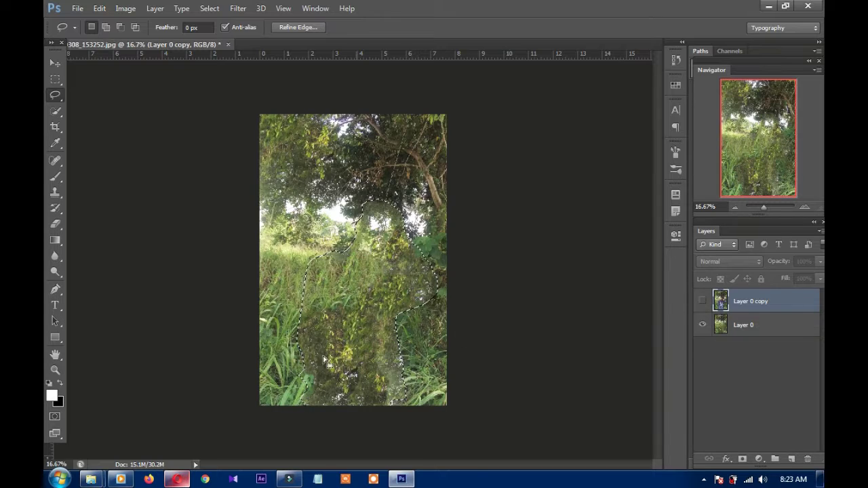
{"action": "left_click", "coordinate": [703, 303]}
{"action": "left_click", "coordinate": [703, 303]}
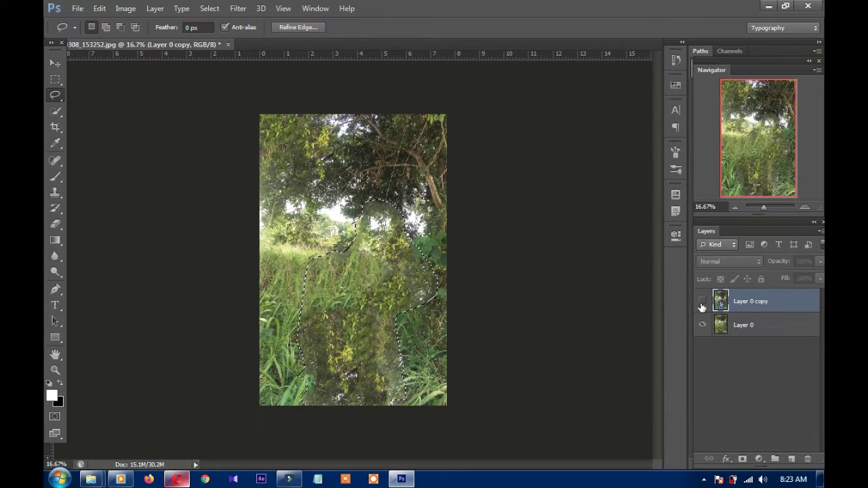
{"action": "left_click", "coordinate": [702, 303]}
{"action": "left_click", "coordinate": [114, 128]}
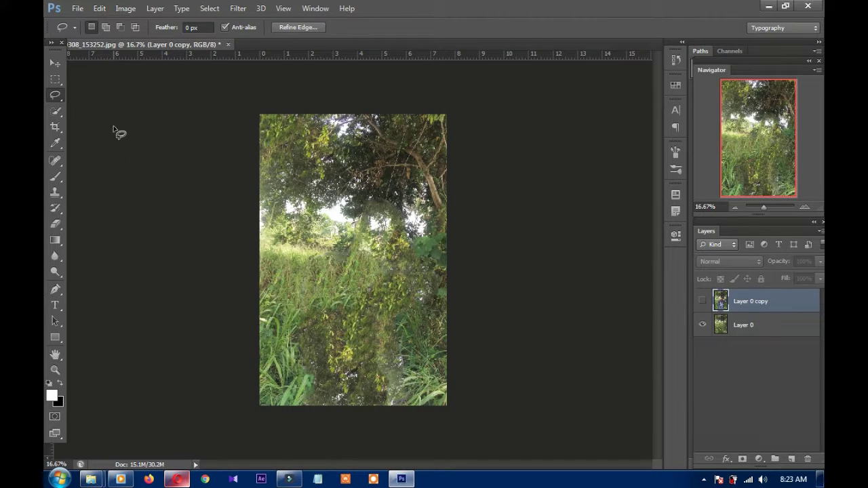
{"action": "left_click", "coordinate": [743, 326]}
{"action": "left_click", "coordinate": [702, 302]}
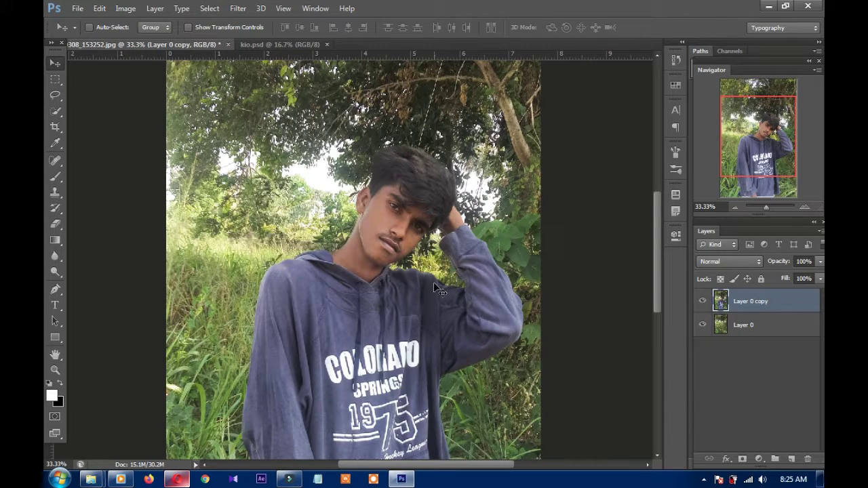
Zoom to 100% on the face and set the Eraser brush to 7 px.
{"action": "key", "text": "ctrl+minus"}
{"action": "key", "text": "ctrl+minus"}
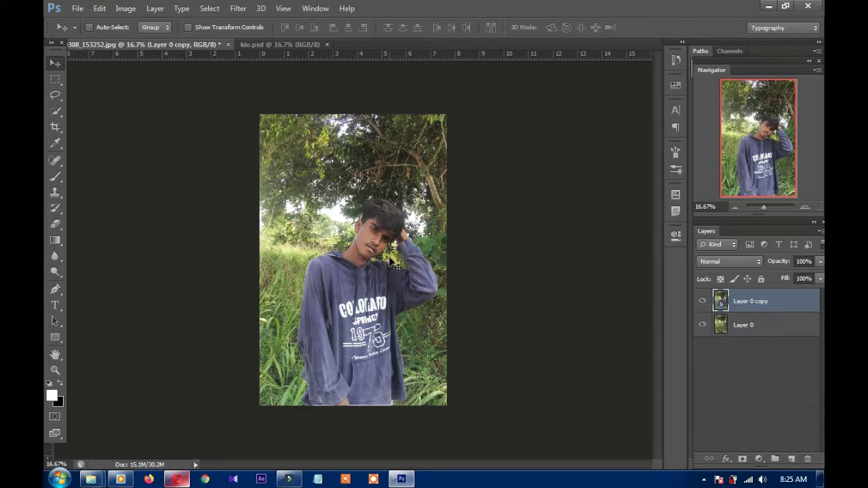
{"action": "left_click", "coordinate": [55, 369]}
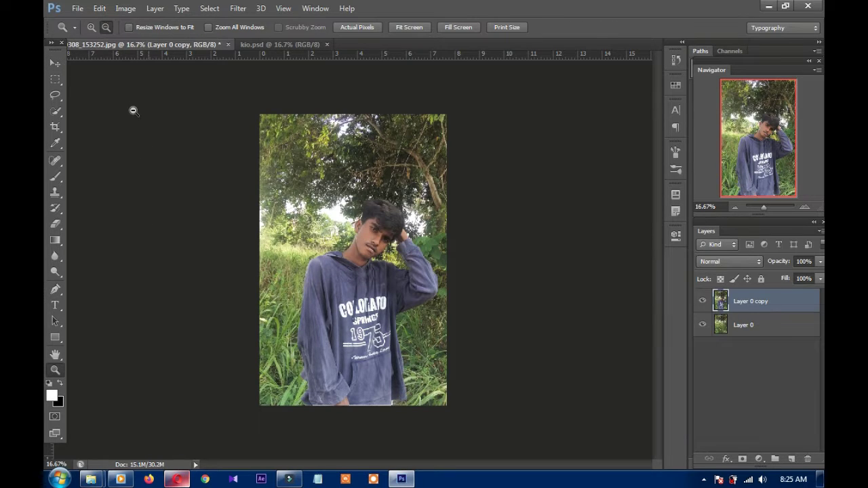
{"action": "left_click", "coordinate": [398, 242]}
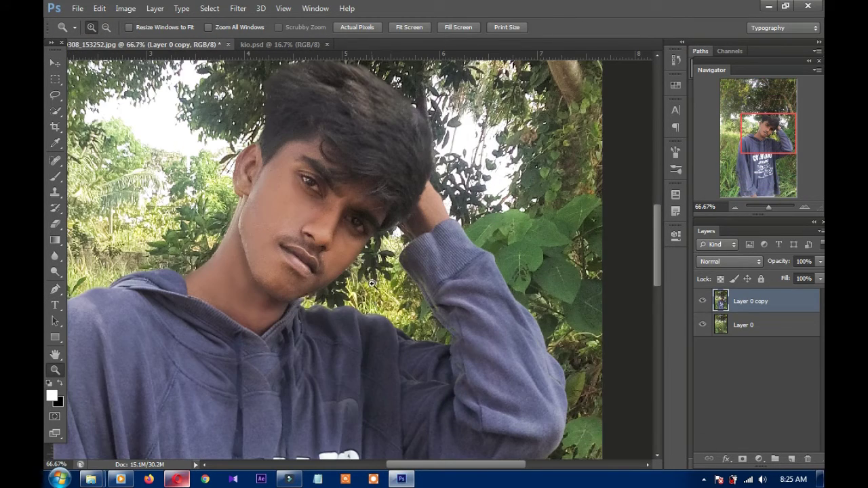
{"action": "left_click", "coordinate": [372, 282]}
{"action": "left_click", "coordinate": [55, 223]}
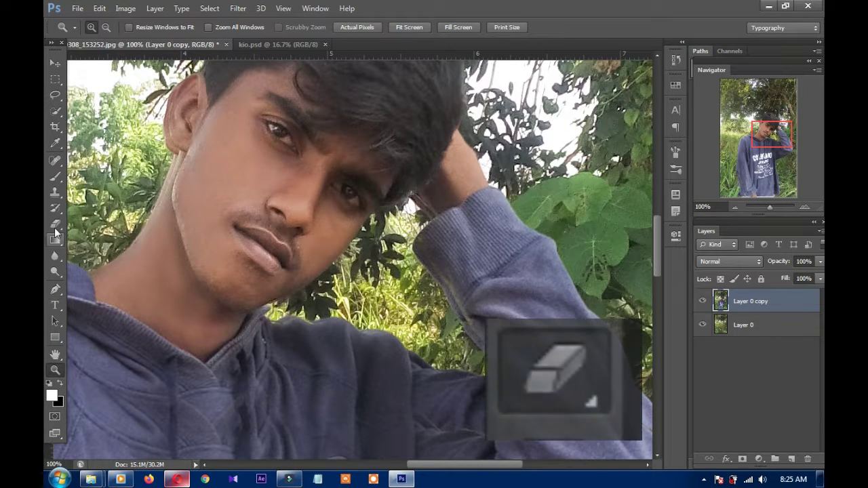
{"action": "left_click", "coordinate": [95, 27]}
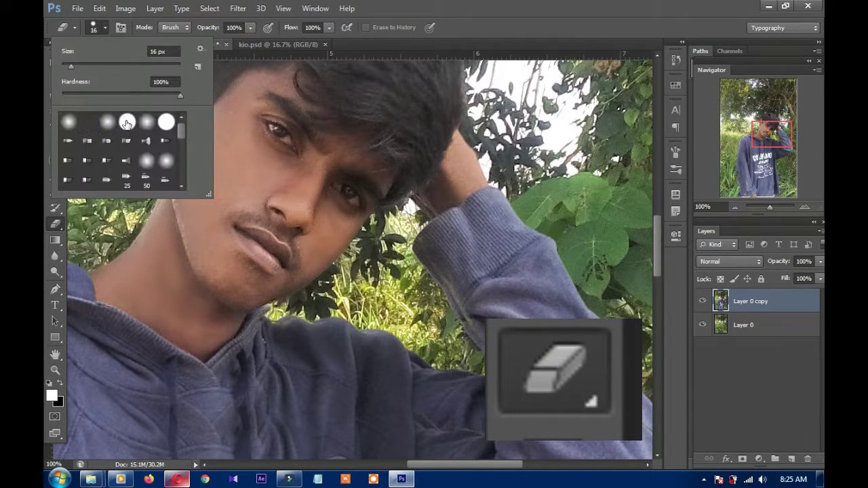
{"action": "left_click_drag", "start_coordinate": [73, 70], "coordinate": [65, 67]}
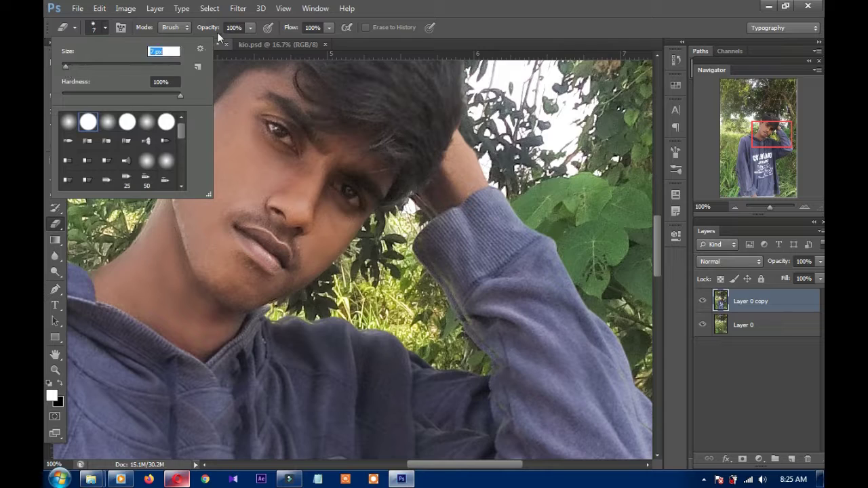
{"action": "left_click", "coordinate": [265, 44]}
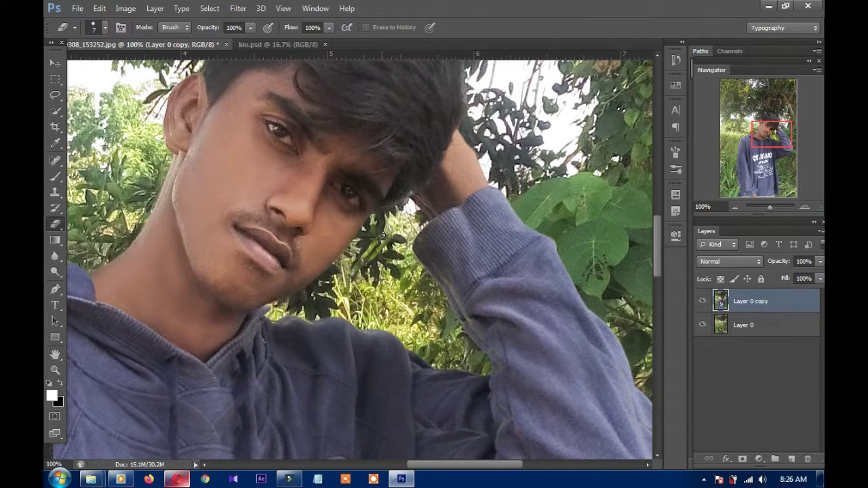
Erase leftover foliage beside the cheek and jaw, then zoom out and select Layer 0.
{"action": "left_click", "coordinate": [105, 29]}
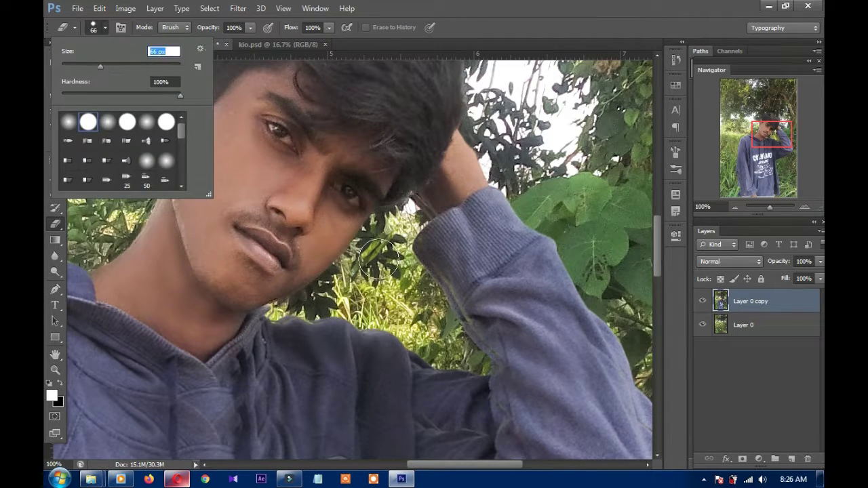
{"action": "right_click", "coordinate": [379, 258]}
{"action": "key", "text": "Escape"}
{"action": "left_click_drag", "start_coordinate": [417, 305], "coordinate": [320, 266]}
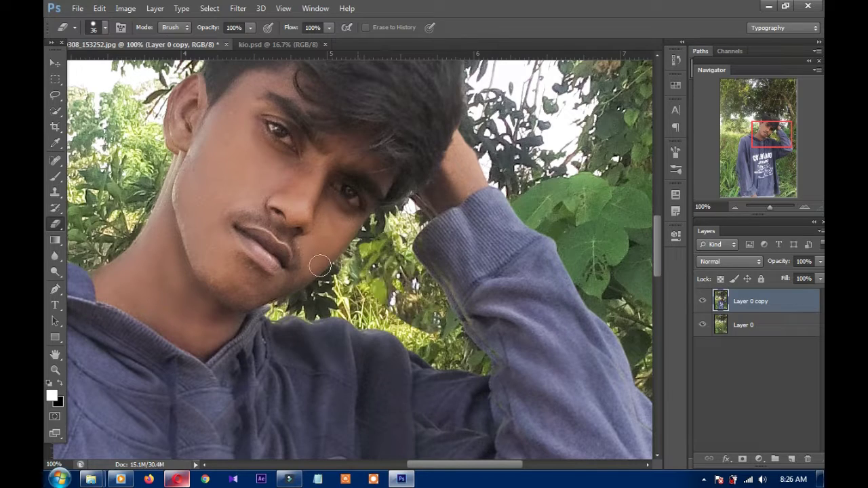
{"action": "key", "text": "ctrl+Tab"}
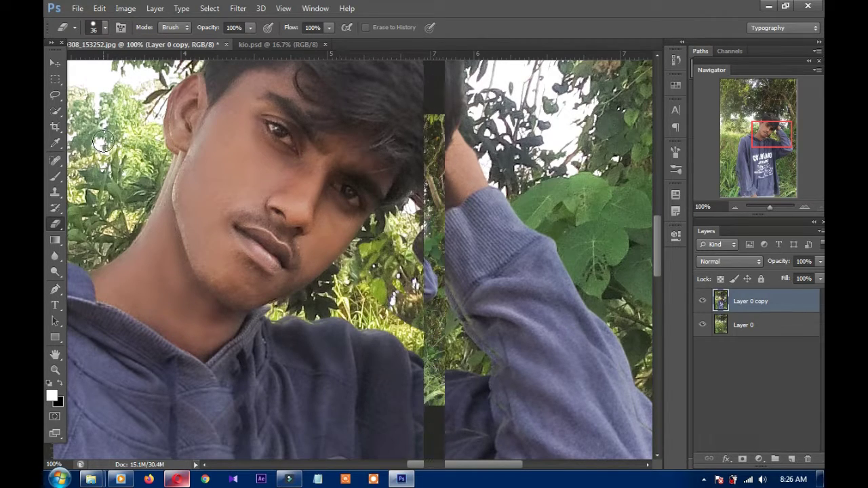
{"action": "left_click", "coordinate": [744, 326]}
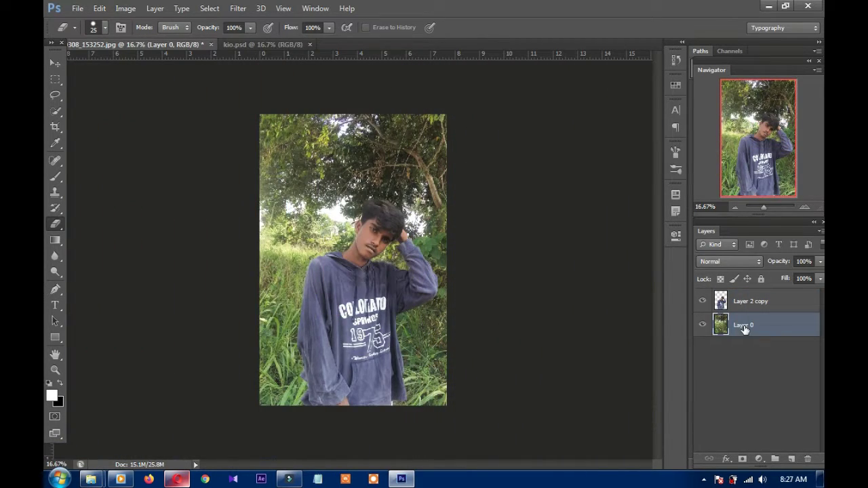
{"action": "left_click", "coordinate": [239, 9]}
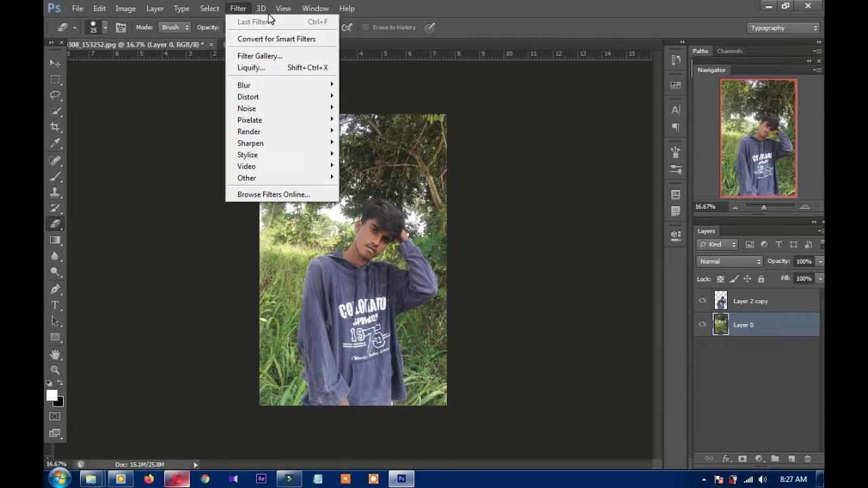
Preview a Tilt-Shift blur with the focus band at the bottom, Blur 32 px, Light Bokeh 23%.
{"action": "left_click", "coordinate": [239, 8]}
{"action": "mouse_move", "coordinate": [244, 85]}
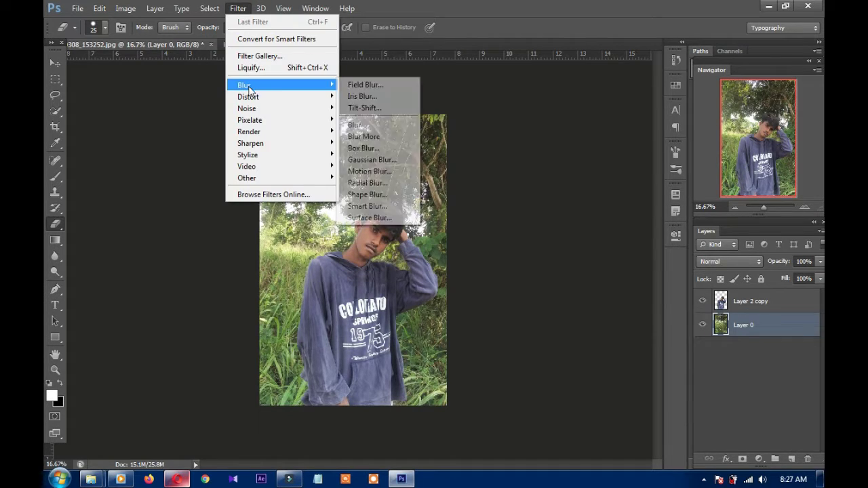
{"action": "left_click", "coordinate": [367, 109]}
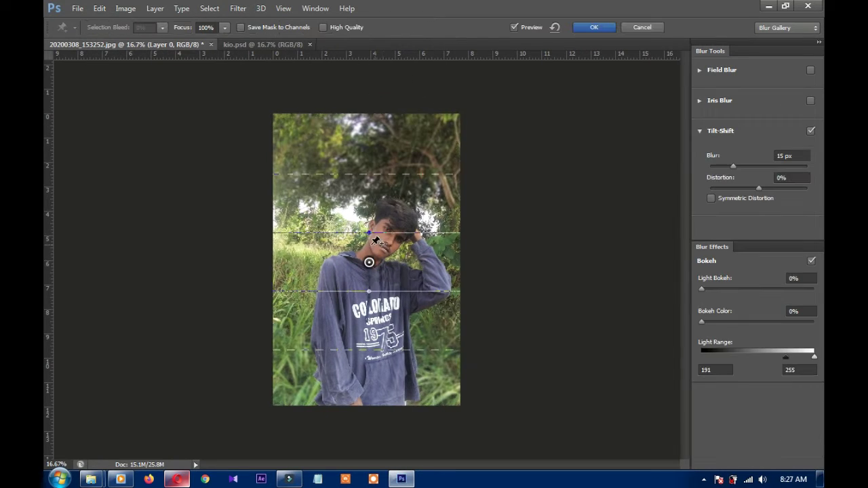
{"action": "left_click_drag", "start_coordinate": [370, 263], "coordinate": [373, 475]}
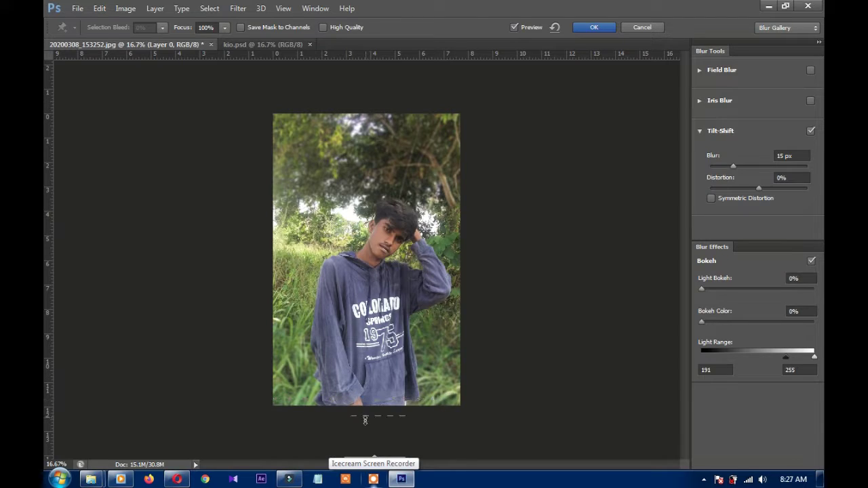
{"action": "left_click_drag", "start_coordinate": [732, 166], "coordinate": [743, 166]}
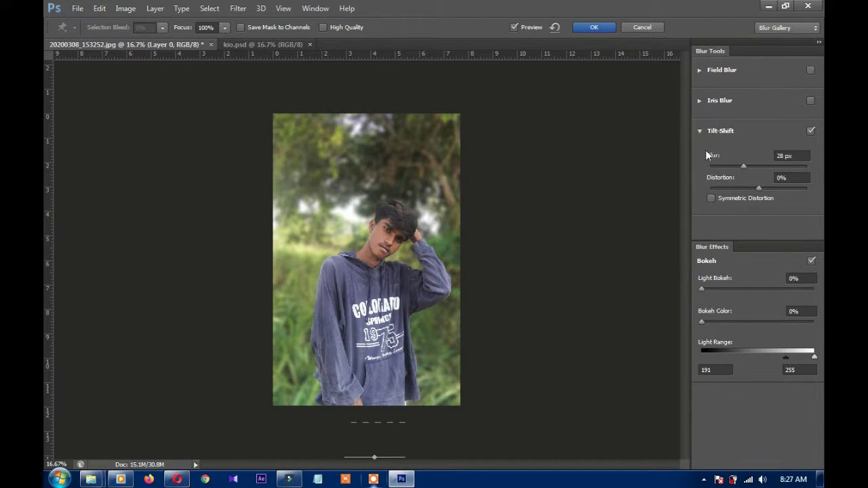
{"action": "left_click", "coordinate": [753, 165]}
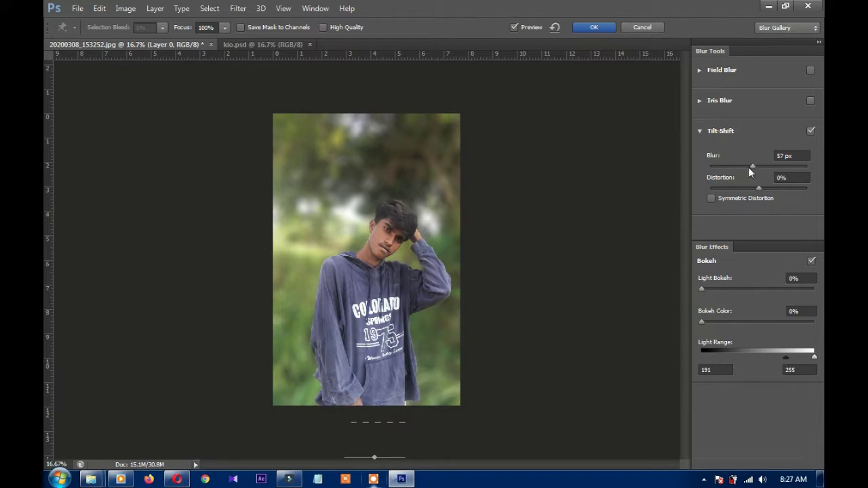
{"action": "left_click", "coordinate": [747, 166]}
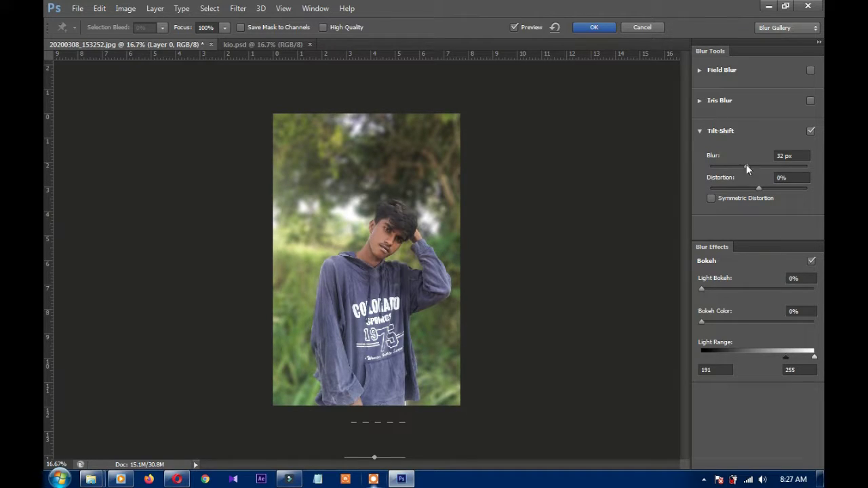
{"action": "left_click", "coordinate": [727, 289]}
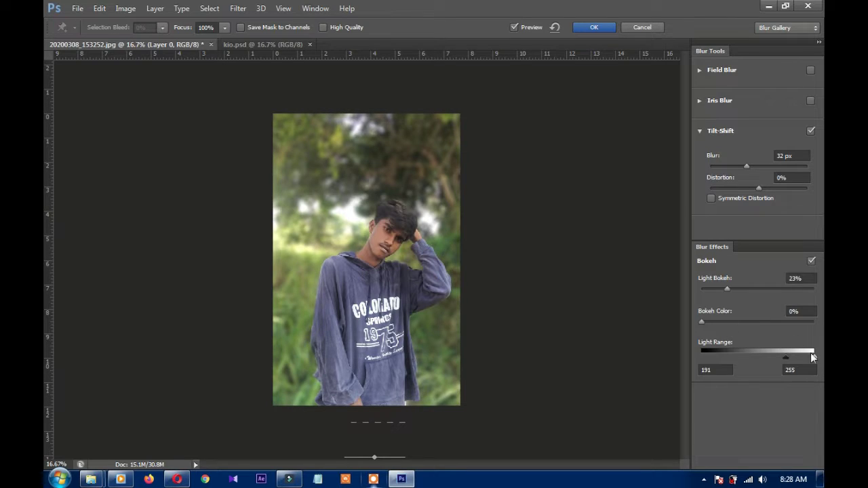
Settle on 28% Light Bokeh with Light Range 181–189 and apply the Tilt-Shift blur.
{"action": "left_click_drag", "start_coordinate": [806, 358], "coordinate": [787, 358]}
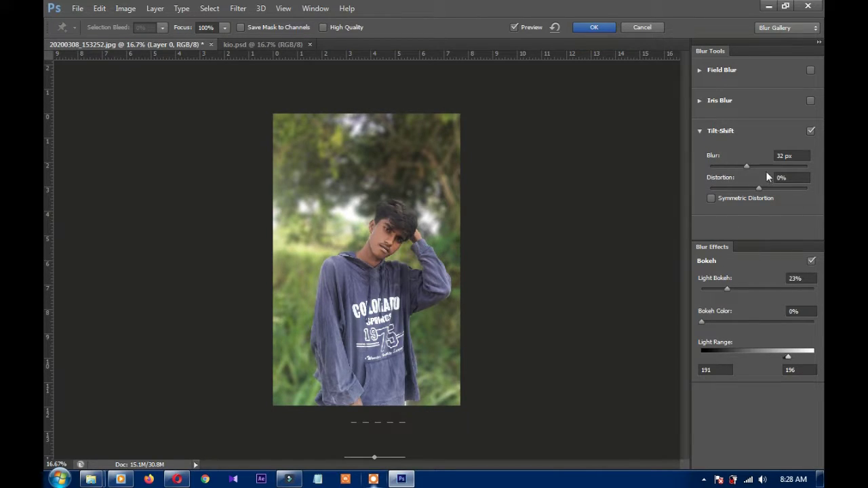
{"action": "left_click", "coordinate": [744, 289]}
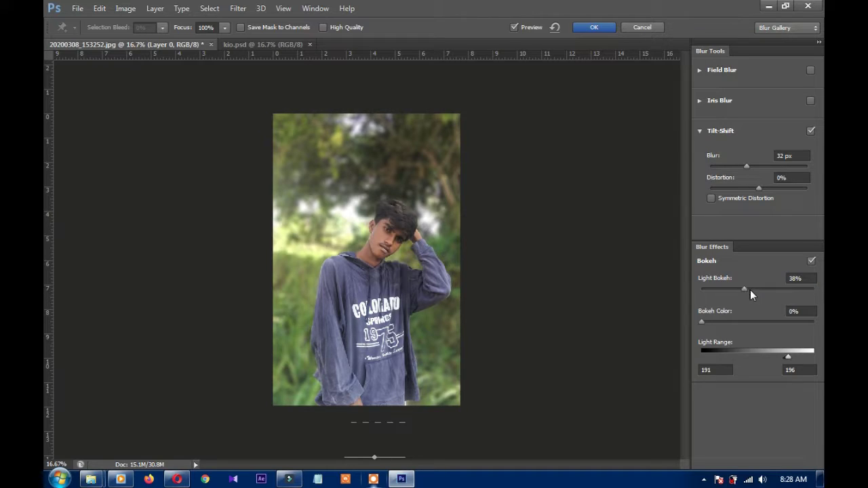
{"action": "left_click", "coordinate": [735, 289]}
{"action": "left_click", "coordinate": [729, 289]}
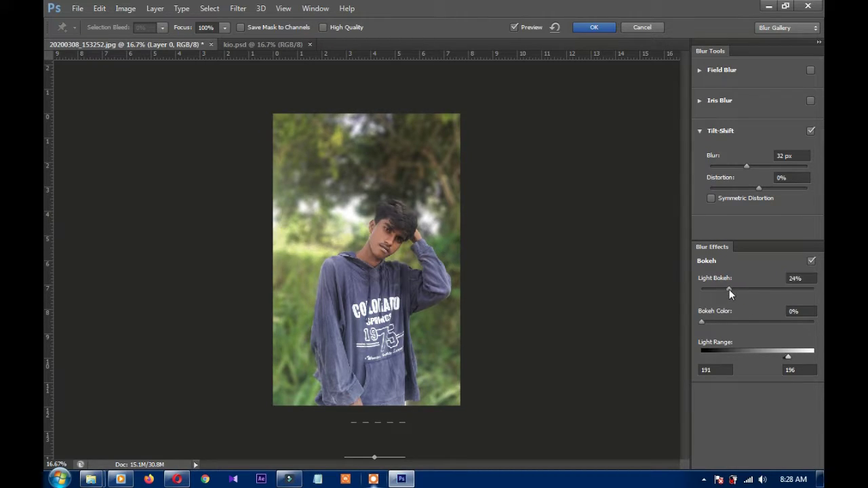
{"action": "left_click", "coordinate": [778, 356]}
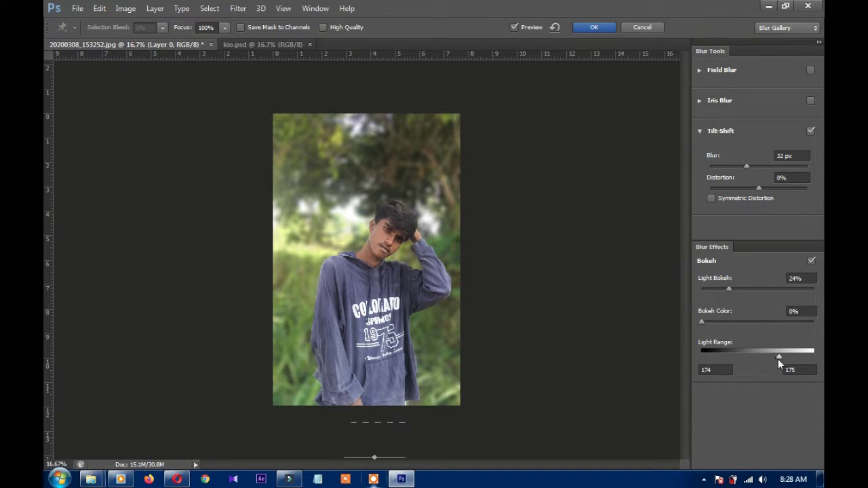
{"action": "mouse_move", "coordinate": [778, 359]}
{"action": "left_mouse_down"}
{"action": "mouse_move", "coordinate": [784, 356]}
{"action": "mouse_move", "coordinate": [742, 358]}
{"action": "left_mouse_up"}
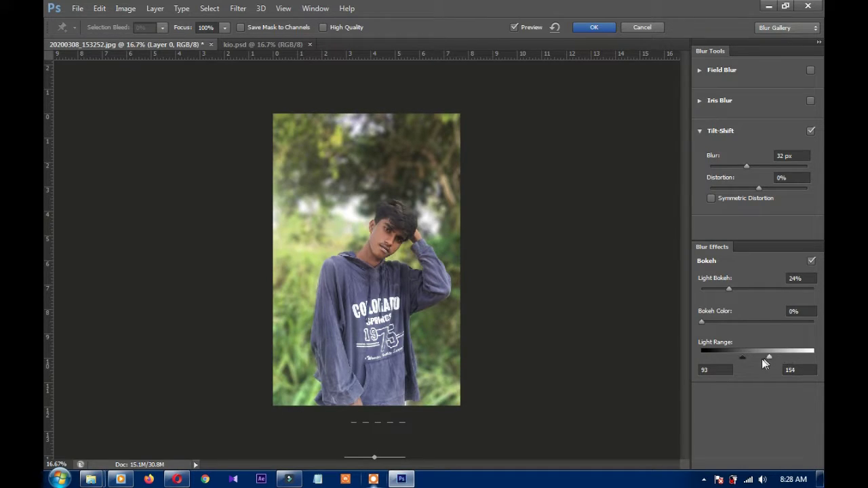
{"action": "left_click_drag", "start_coordinate": [762, 358], "coordinate": [746, 362]}
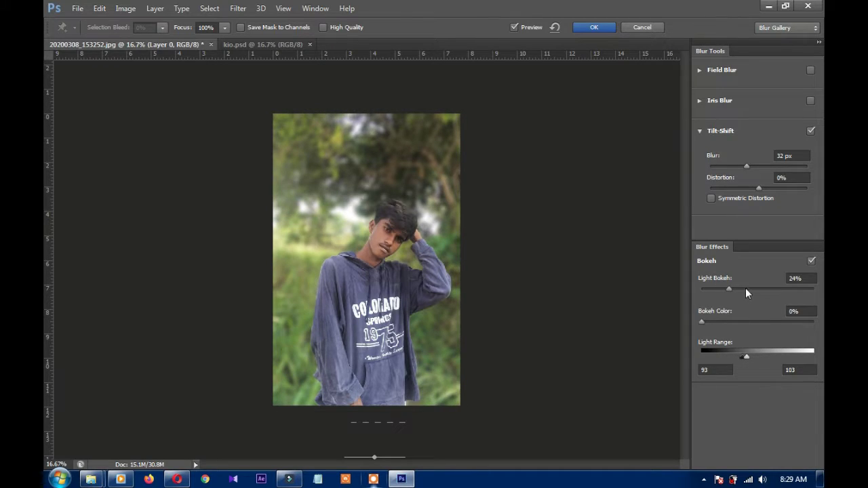
{"action": "left_click_drag", "start_coordinate": [729, 289], "coordinate": [753, 290]}
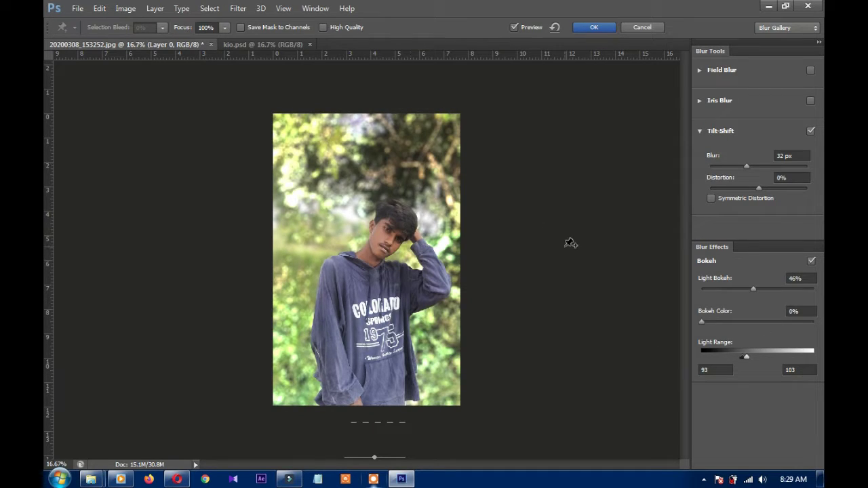
{"action": "left_click", "coordinate": [740, 289]}
{"action": "left_click", "coordinate": [729, 289]}
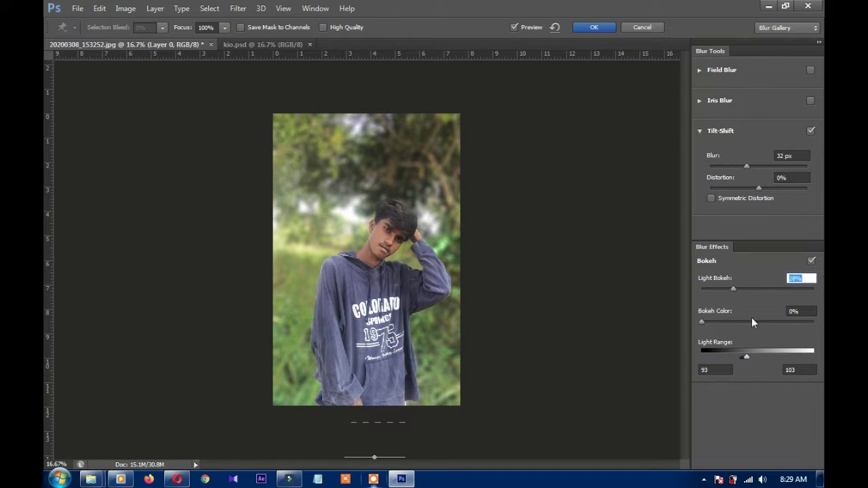
{"action": "left_click_drag", "start_coordinate": [746, 358], "coordinate": [782, 354]}
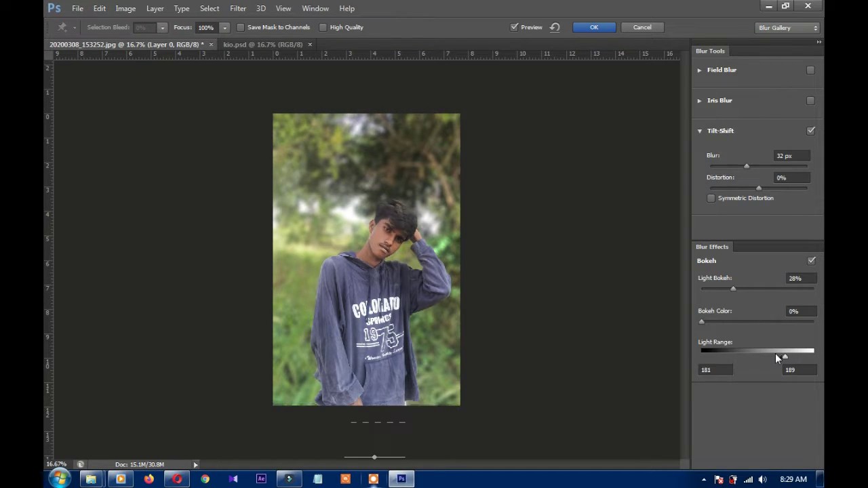
{"action": "left_click", "coordinate": [588, 27]}
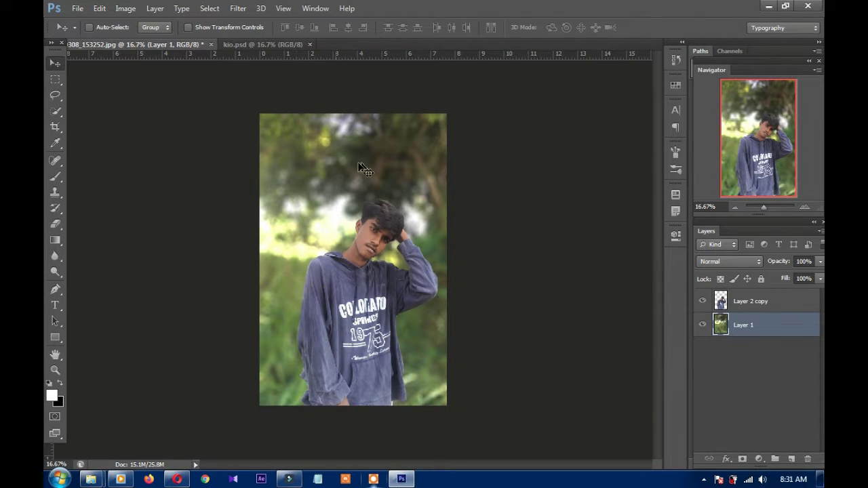
Crop a strip off the top of the blurred photo and commit it.
{"action": "left_click", "coordinate": [60, 124]}
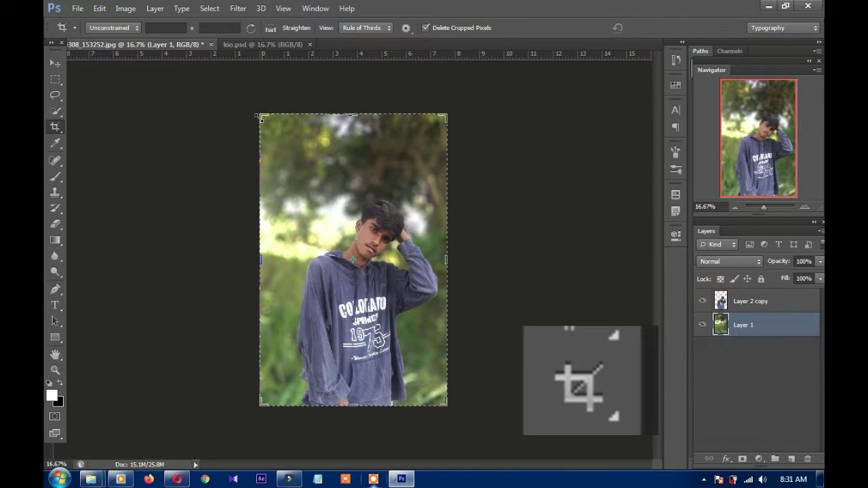
{"action": "left_click_drag", "start_coordinate": [261, 117], "coordinate": [349, 217]}
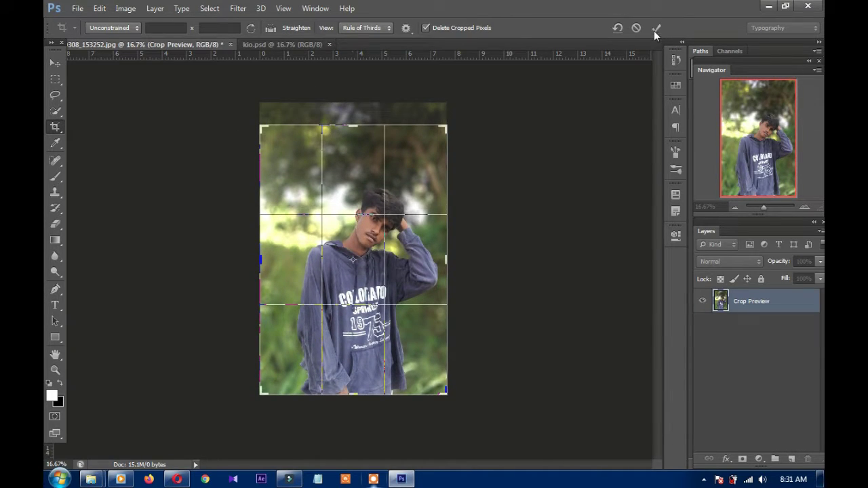
{"action": "left_click", "coordinate": [655, 28]}
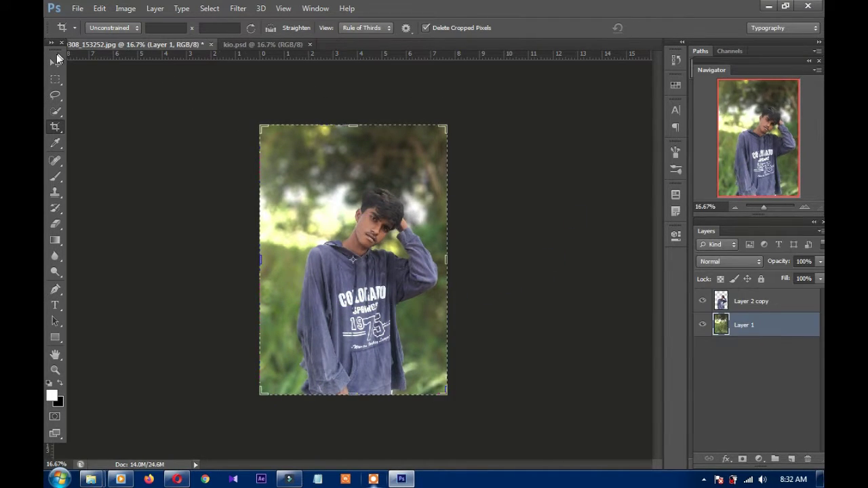
{"action": "key", "text": "v"}
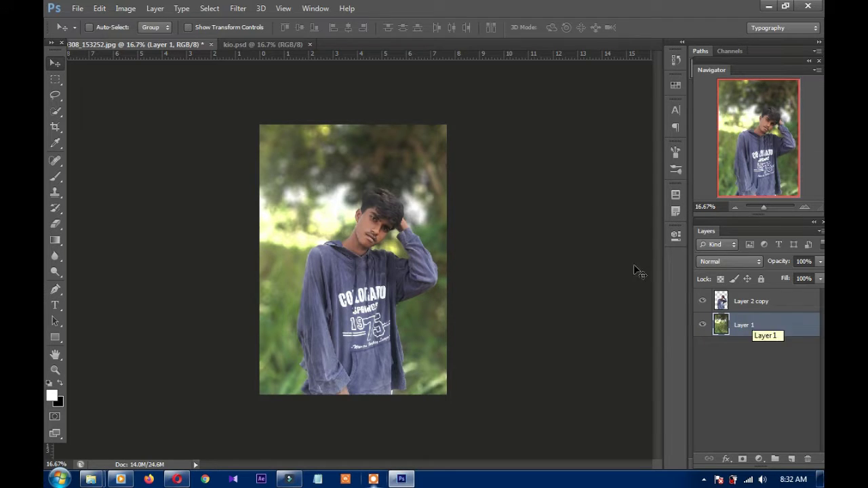
Apply a Selective Color adjustment to Greens: Cyan +78%, Magenta -84%.
{"action": "left_click", "coordinate": [125, 8]}
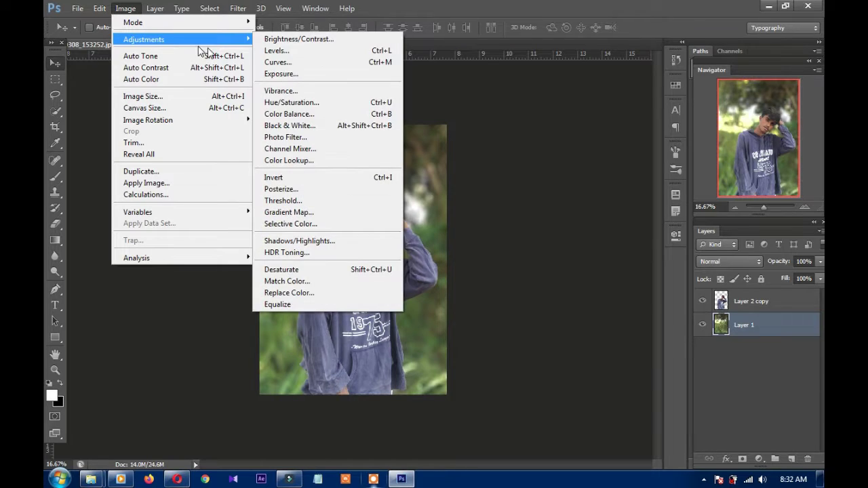
{"action": "mouse_move", "coordinate": [144, 40]}
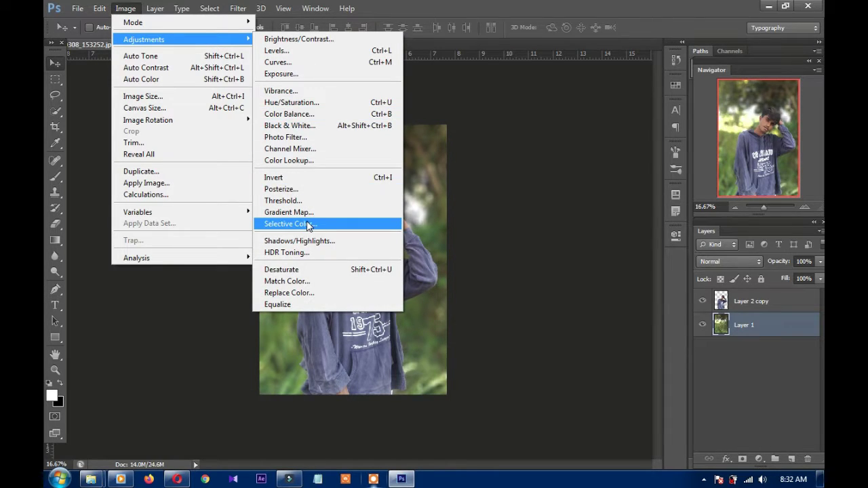
{"action": "left_click", "coordinate": [307, 225]}
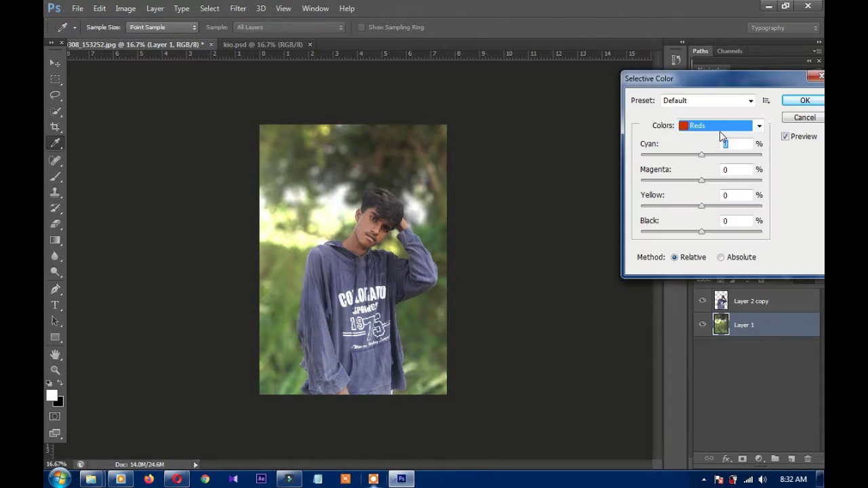
{"action": "left_click", "coordinate": [698, 127]}
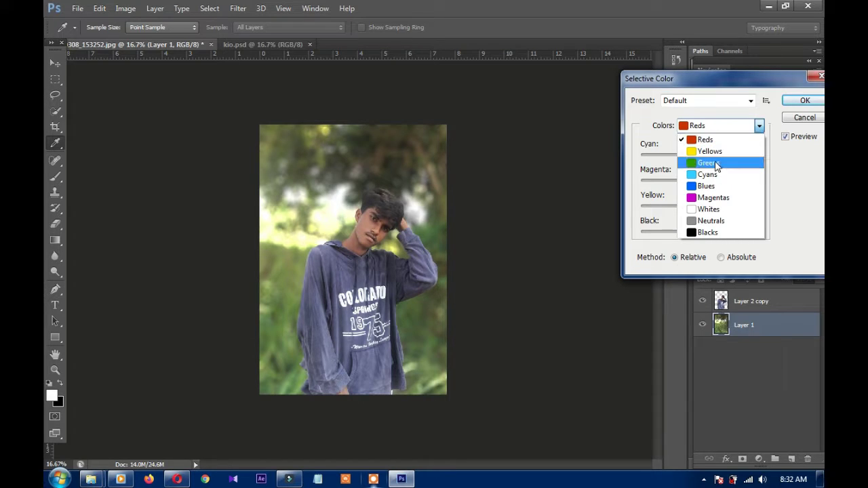
{"action": "left_click", "coordinate": [716, 163]}
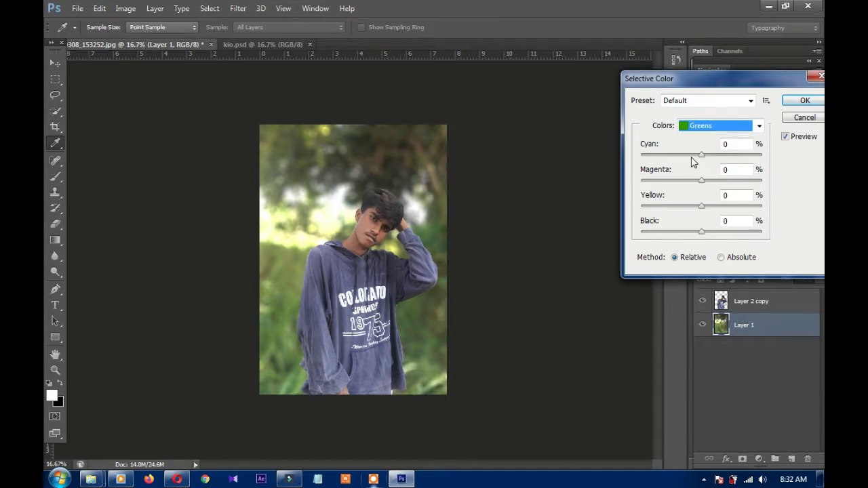
{"action": "left_click_drag", "start_coordinate": [702, 155], "coordinate": [748, 155]}
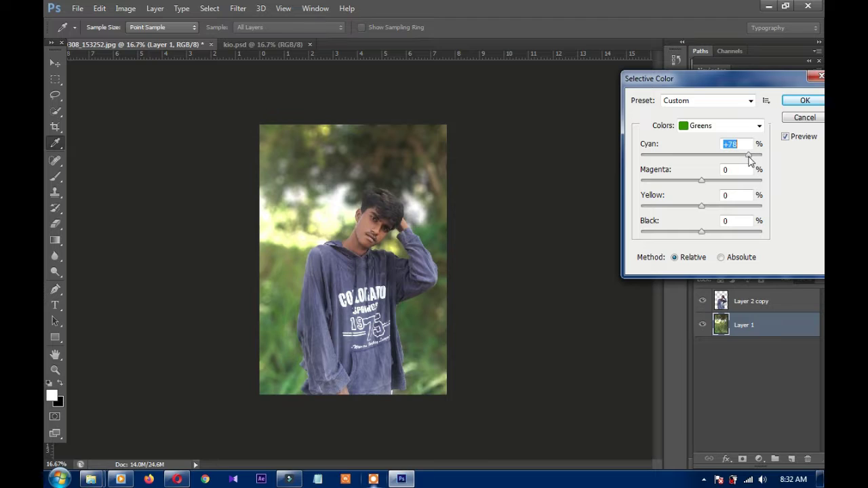
{"action": "left_click_drag", "start_coordinate": [702, 180], "coordinate": [655, 181]}
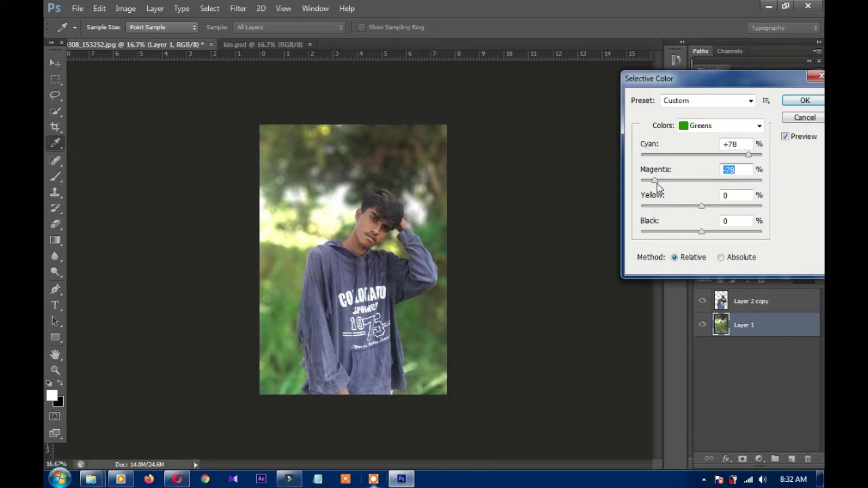
{"action": "left_click_drag", "start_coordinate": [652, 187], "coordinate": [649, 184]}
{"action": "left_click", "coordinate": [802, 102]}
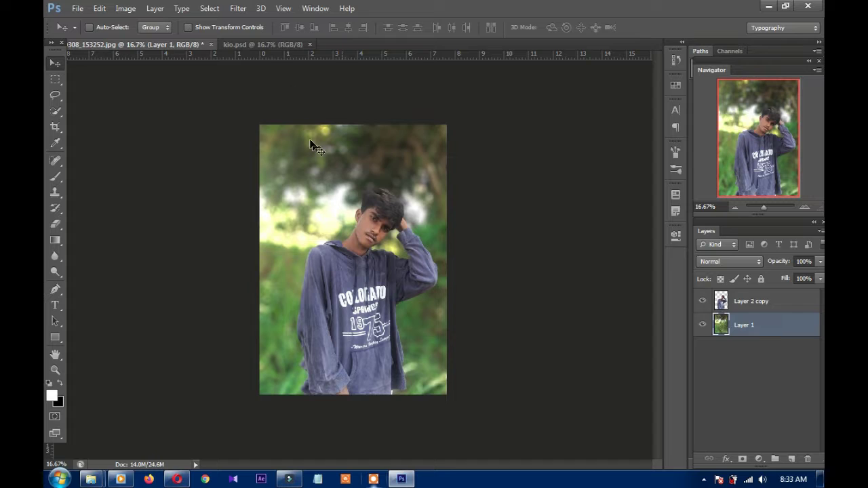
Darken the background layer's midtones slightly with a gentle Curves adjustment.
{"action": "left_click", "coordinate": [125, 8]}
{"action": "mouse_move", "coordinate": [144, 39]}
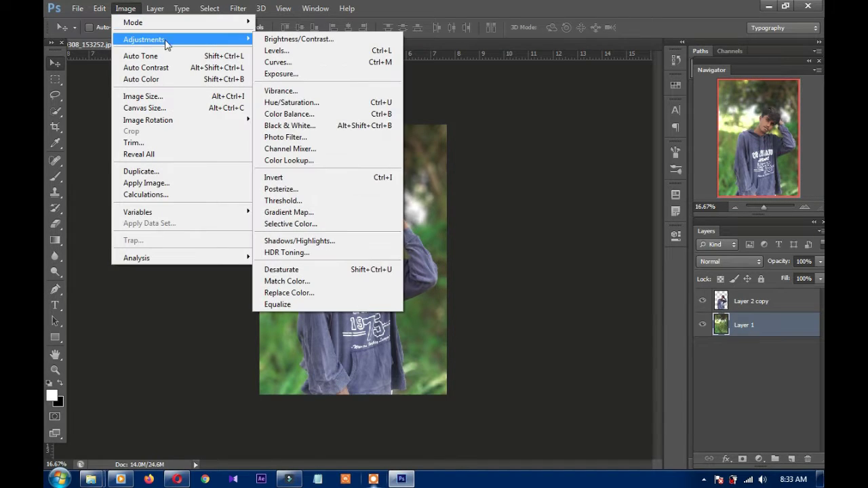
{"action": "left_click", "coordinate": [279, 62]}
{"action": "left_click_drag", "start_coordinate": [641, 150], "coordinate": [642, 159]}
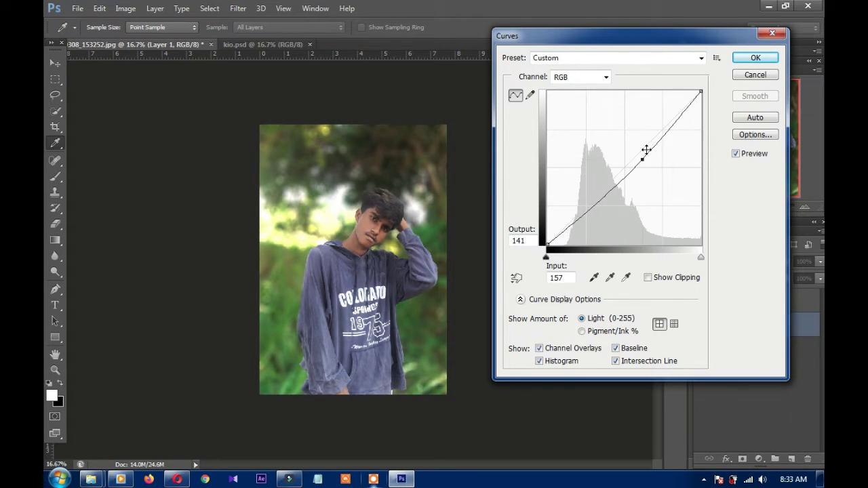
{"action": "left_click", "coordinate": [747, 61]}
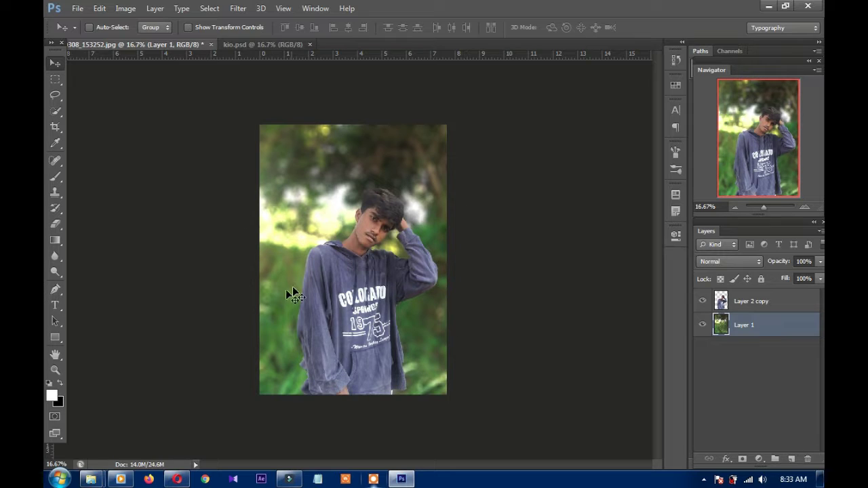
Zoom in twice on the hoodie with the Zoom tool.
{"action": "left_click", "coordinate": [55, 370]}
{"action": "left_click", "coordinate": [366, 280]}
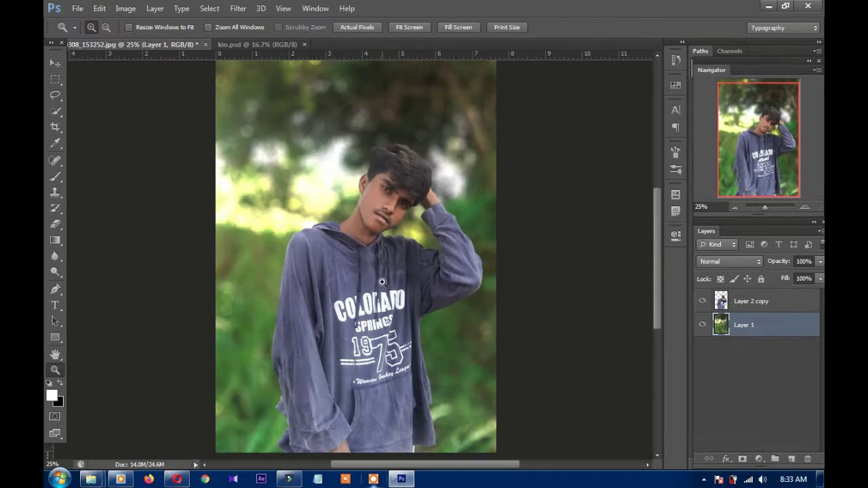
{"action": "left_click", "coordinate": [396, 280]}
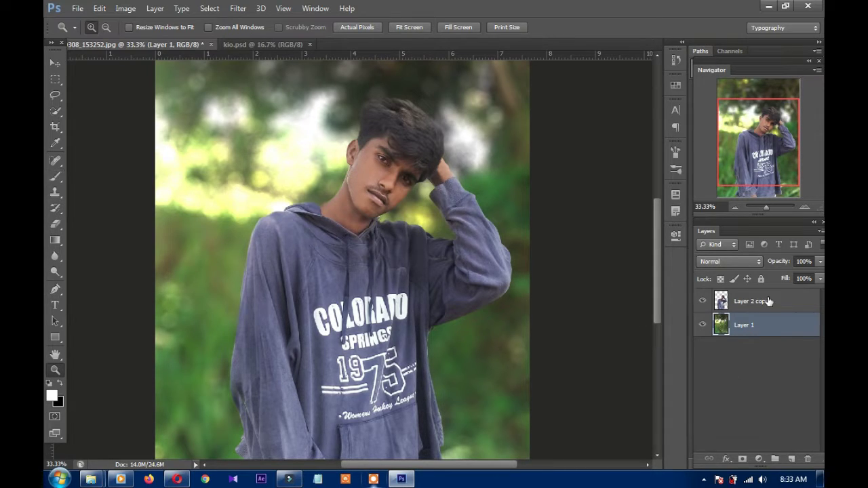
Add an empty Layer 2 above Layer 2 copy, then make Layer 2 copy active with Quick Selection.
{"action": "left_click", "coordinate": [761, 301]}
{"action": "left_click", "coordinate": [791, 459]}
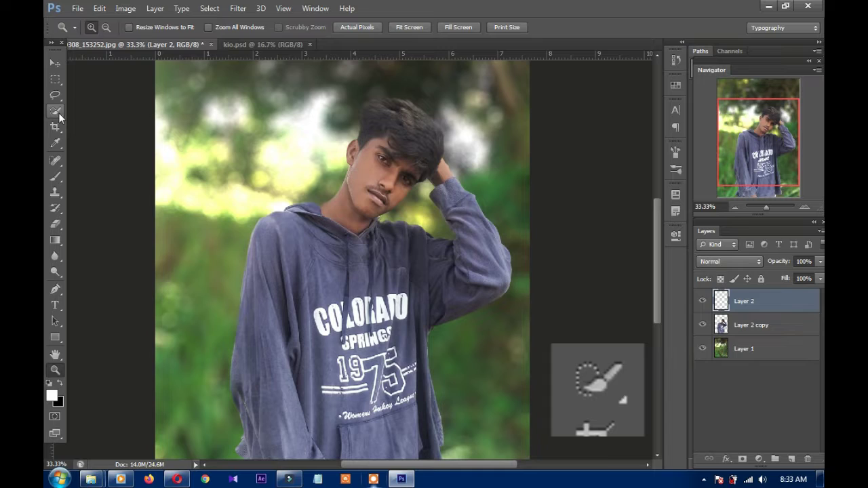
{"action": "left_click", "coordinate": [59, 117]}
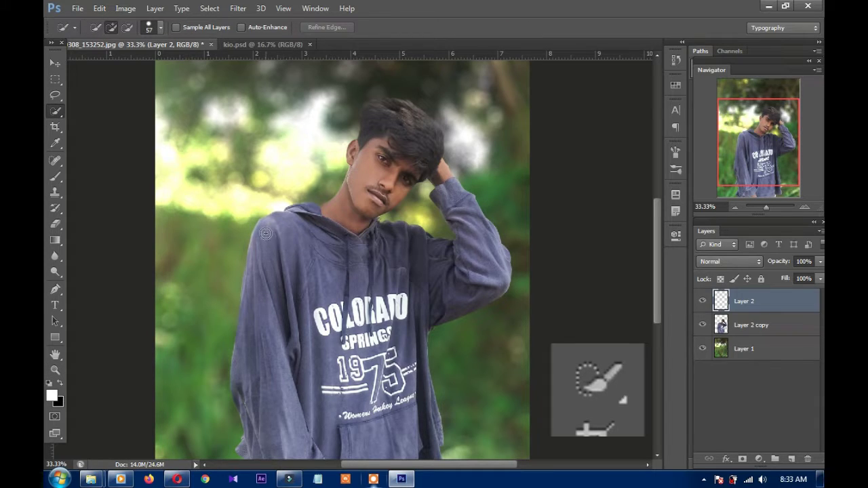
{"action": "left_click", "coordinate": [750, 325]}
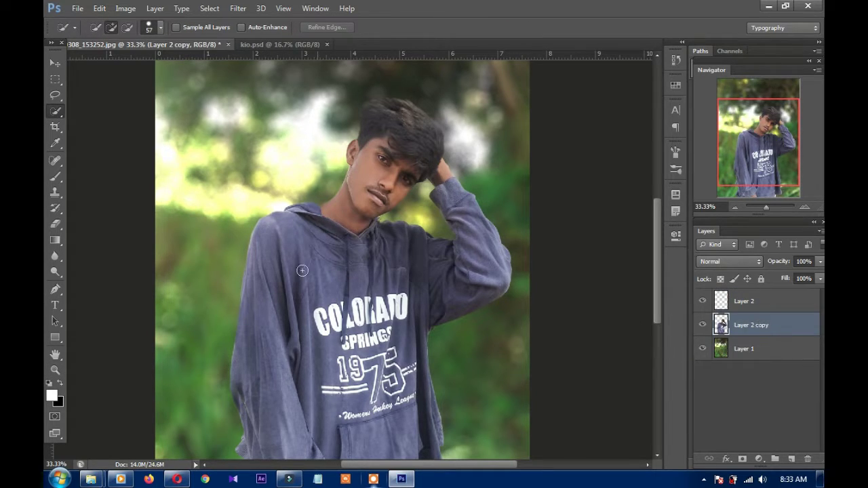
Quick-select the hoodie on Layer 2 copy and subtract the hair and face.
{"action": "left_click", "coordinate": [272, 240]}
{"action": "left_click_drag", "start_coordinate": [268, 312], "coordinate": [212, 364]}
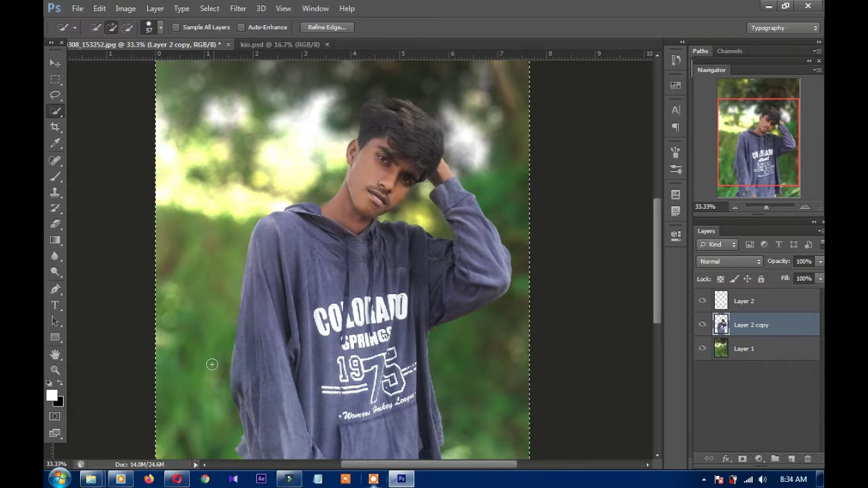
{"action": "left_click_drag", "start_coordinate": [658, 238], "coordinate": [658, 276]}
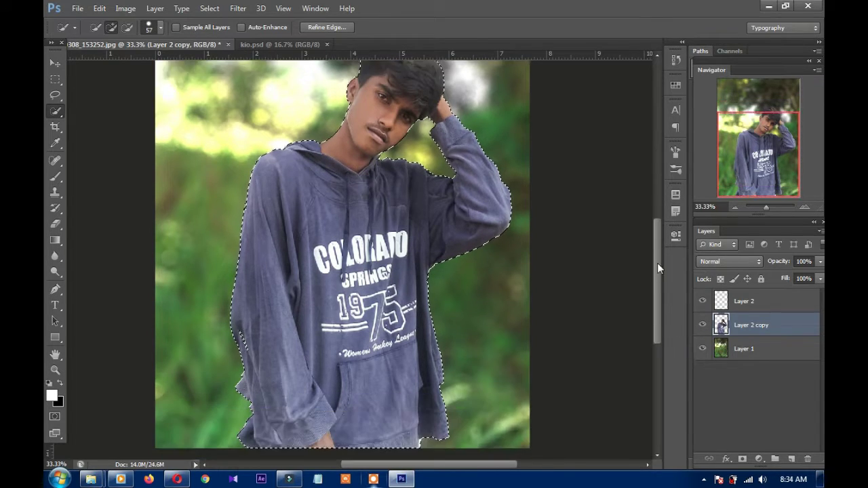
{"action": "scroll", "coordinate": [657, 276], "scroll_direction": "up", "scroll_amount": 5}
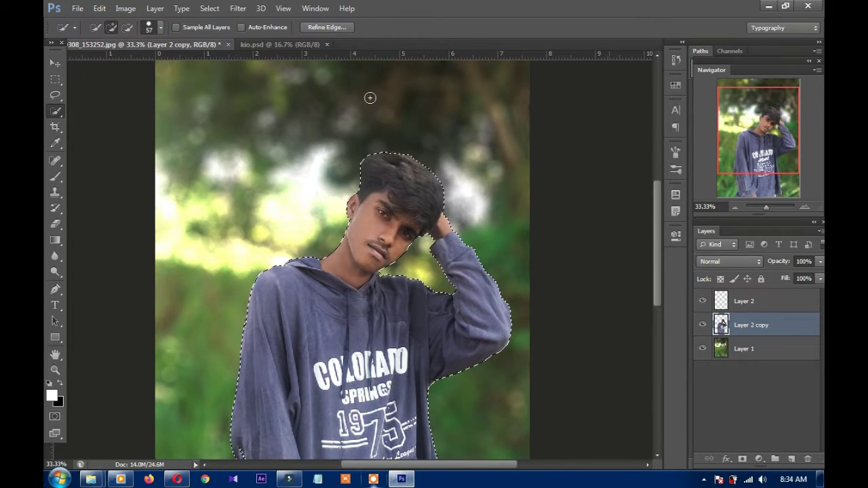
{"action": "left_click", "coordinate": [127, 27]}
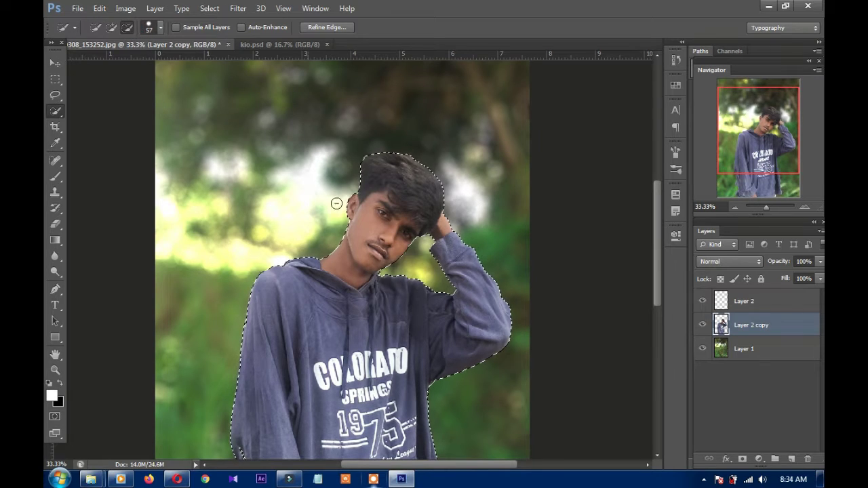
{"action": "mouse_move", "coordinate": [363, 184]}
{"action": "left_mouse_down"}
{"action": "mouse_move", "coordinate": [436, 211]}
{"action": "mouse_move", "coordinate": [364, 225]}
{"action": "mouse_move", "coordinate": [368, 252]}
{"action": "left_mouse_up"}
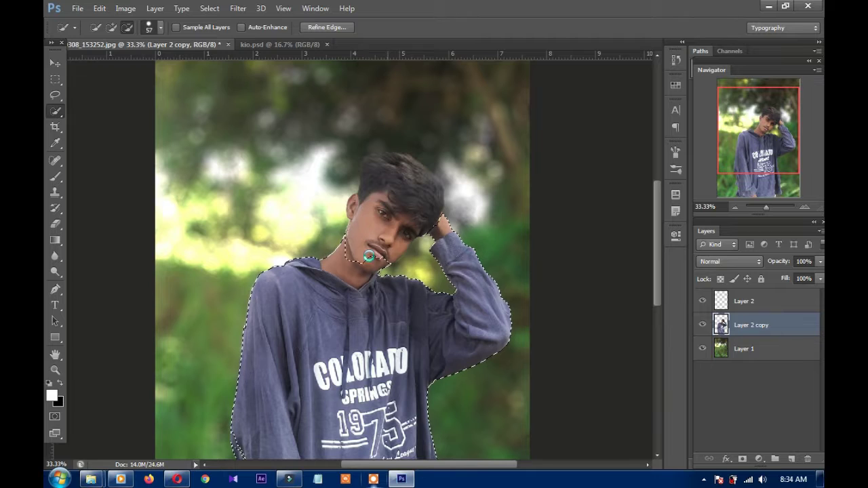
{"action": "key", "text": "ctrl+minus"}
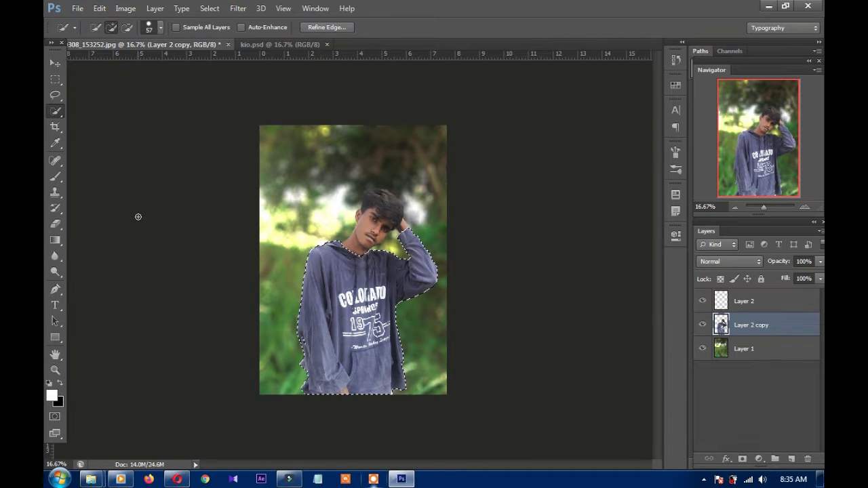
Zoom back in on the hoodie, make Layer 2 active and switch to the Brush tool.
{"action": "key", "text": "z"}
{"action": "left_click", "coordinate": [369, 230]}
{"action": "scroll", "coordinate": [606, 283], "scroll_direction": "down", "scroll_amount": 1}
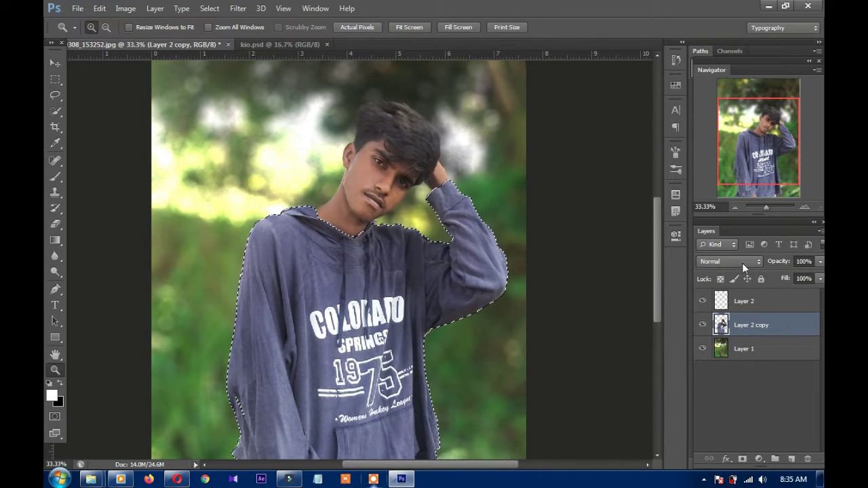
{"action": "left_click", "coordinate": [754, 304]}
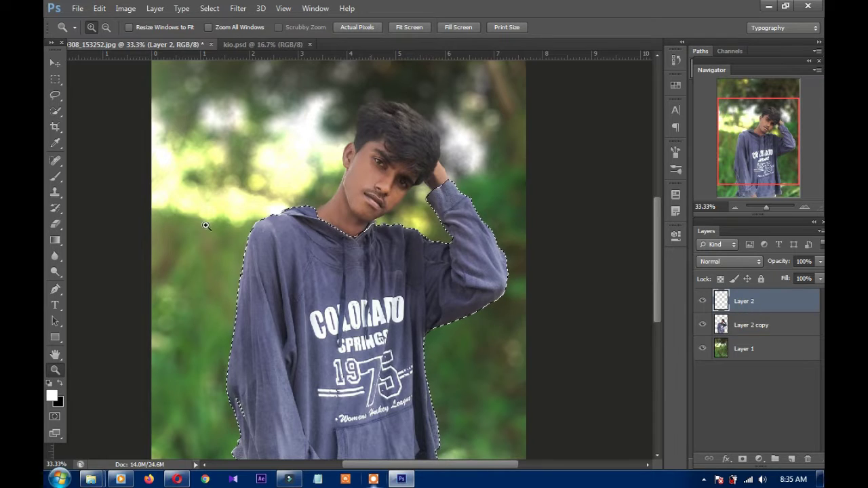
{"action": "left_click", "coordinate": [56, 178]}
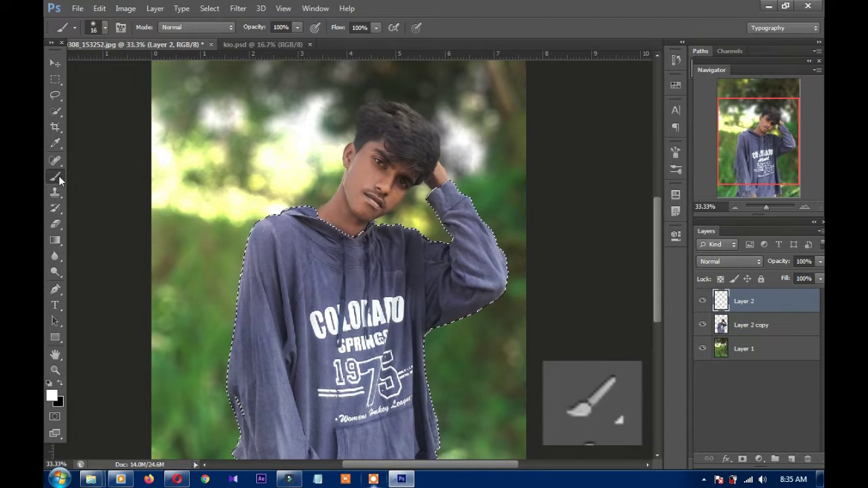
Set the foreground colour to teal-green #08c282.
{"action": "left_click", "coordinate": [51, 396]}
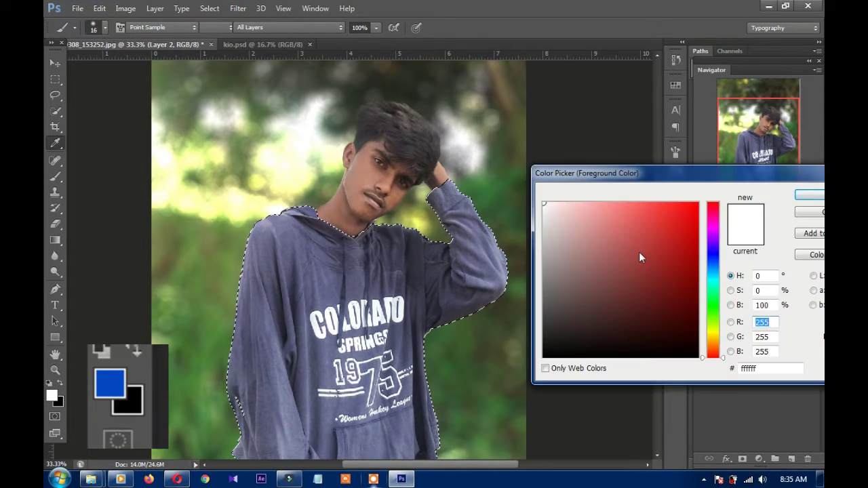
{"action": "left_click", "coordinate": [711, 283]}
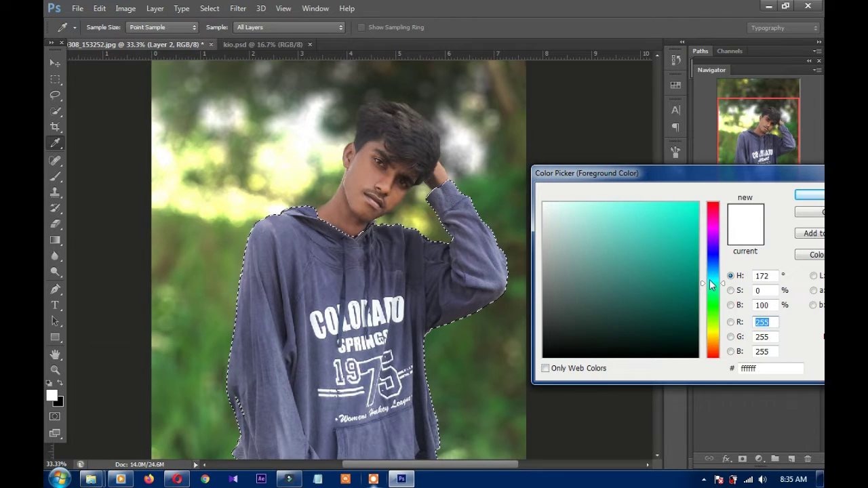
{"action": "left_click_drag", "start_coordinate": [710, 280], "coordinate": [712, 289]}
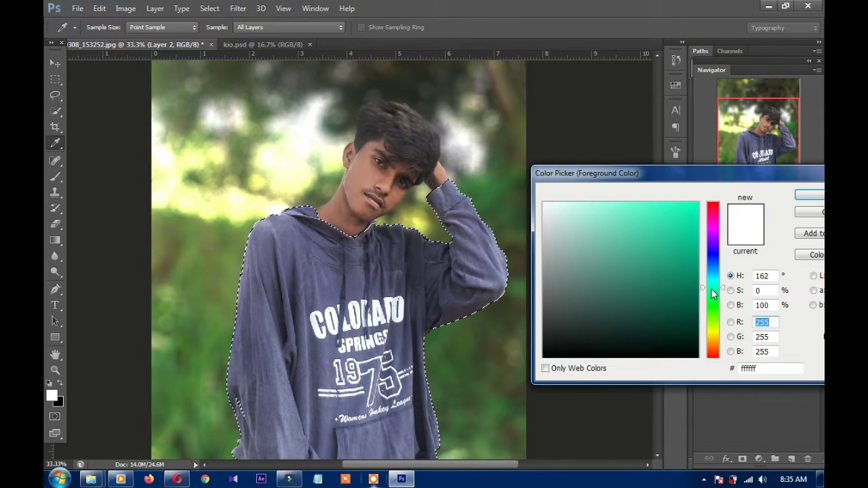
{"action": "left_click", "coordinate": [691, 241]}
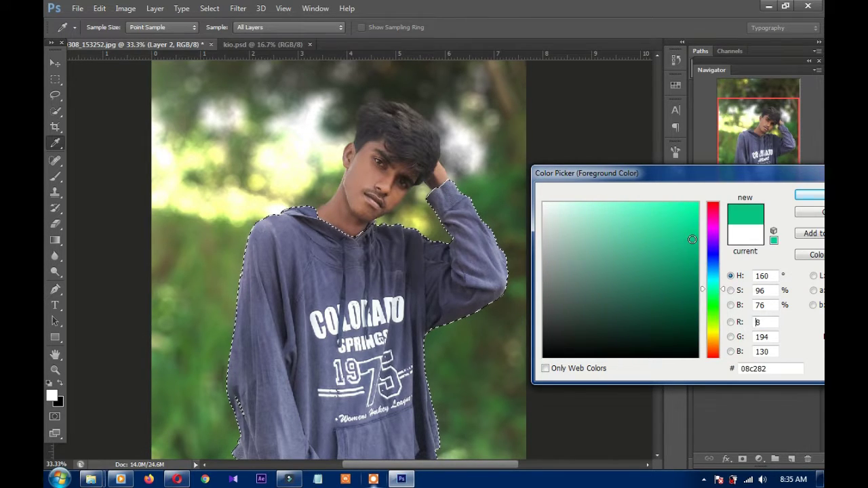
{"action": "left_click", "coordinate": [712, 290]}
{"action": "left_click", "coordinate": [805, 198]}
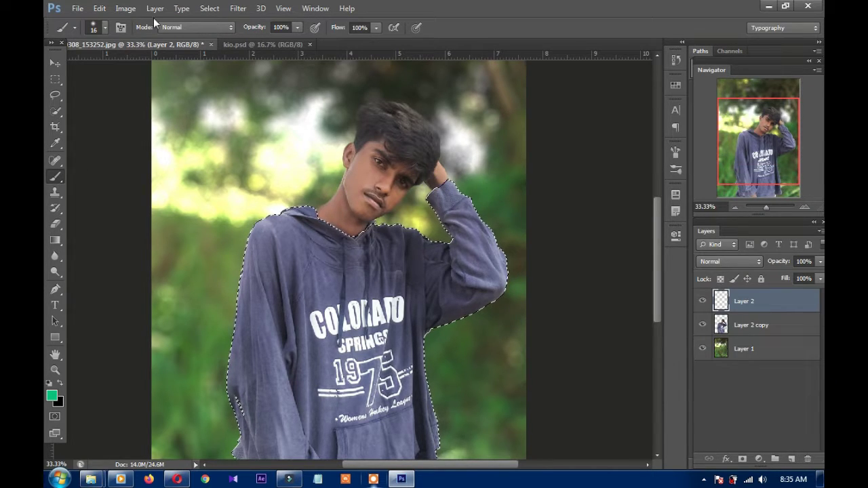
Choose a full-hardness round brush at 319 px.
{"action": "left_click", "coordinate": [105, 29]}
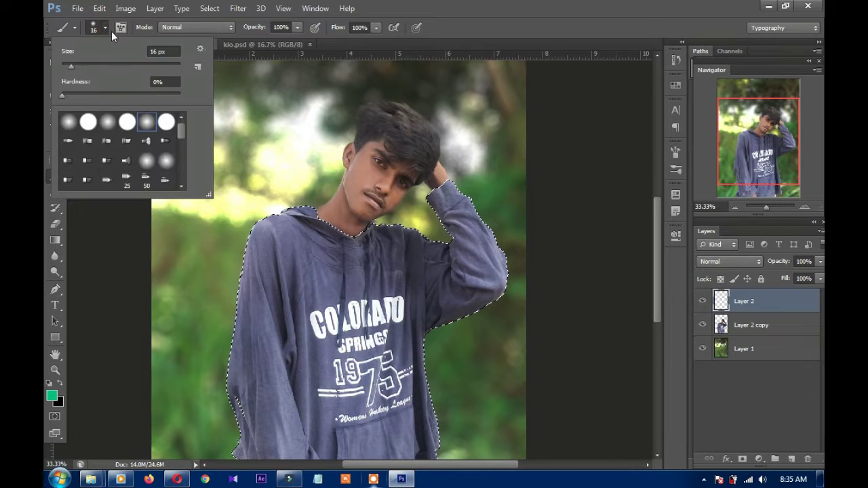
{"action": "left_click", "coordinate": [127, 122]}
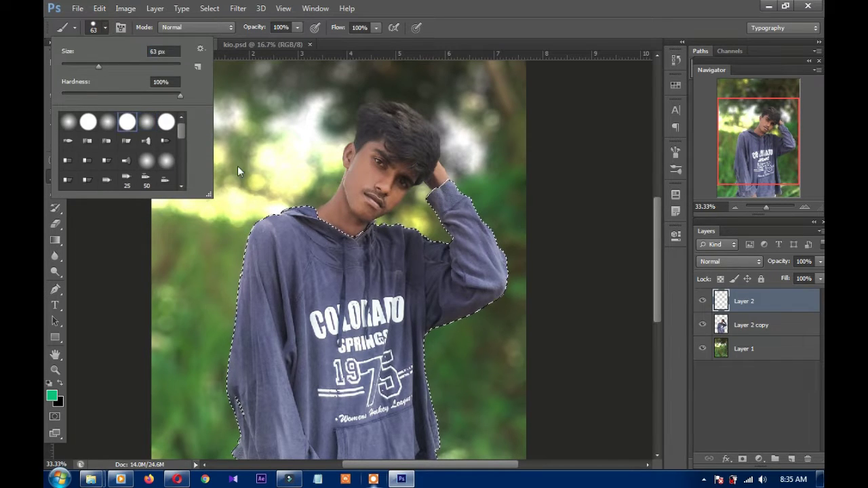
{"action": "left_click_drag", "start_coordinate": [133, 66], "coordinate": [157, 66]}
Paint green over the whole hoodie and set the layer blend mode to Color.
{"action": "mouse_move", "coordinate": [348, 278]}
{"action": "left_mouse_down"}
{"action": "mouse_move", "coordinate": [280, 265]}
{"action": "mouse_move", "coordinate": [489, 272]}
{"action": "left_mouse_up"}
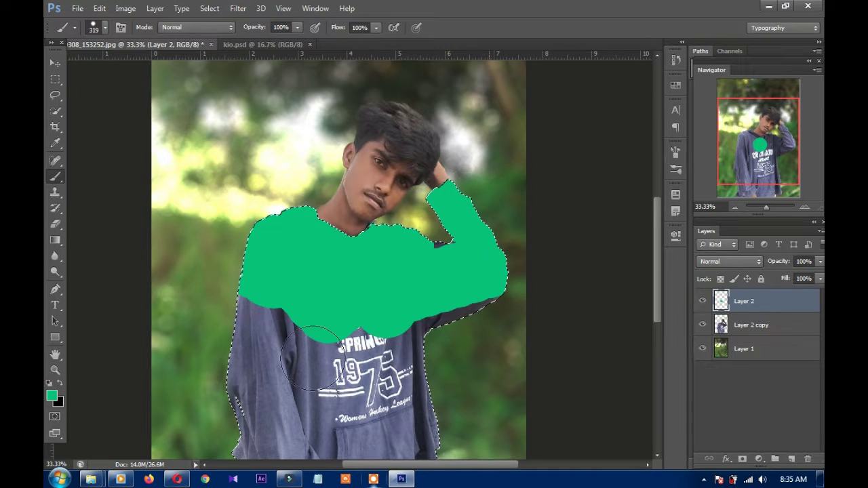
{"action": "mouse_move", "coordinate": [380, 352]}
{"action": "left_mouse_down"}
{"action": "mouse_move", "coordinate": [255, 331]}
{"action": "mouse_move", "coordinate": [292, 360]}
{"action": "left_mouse_up"}
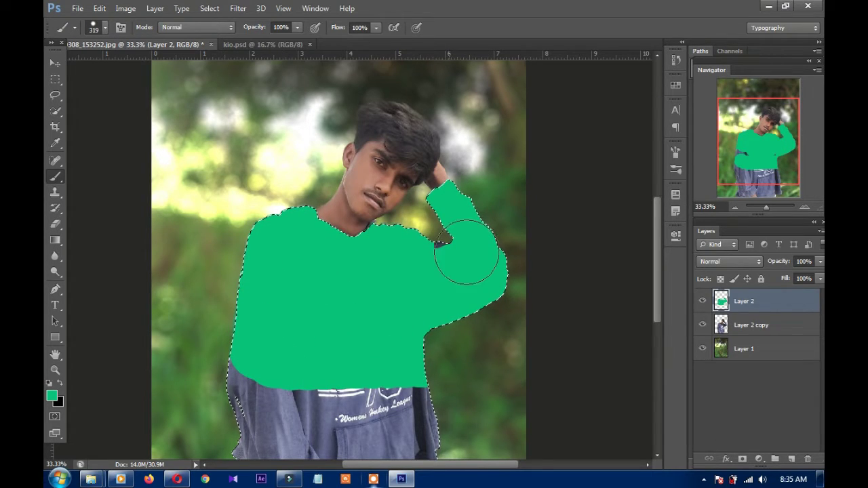
{"action": "left_click", "coordinate": [729, 261]}
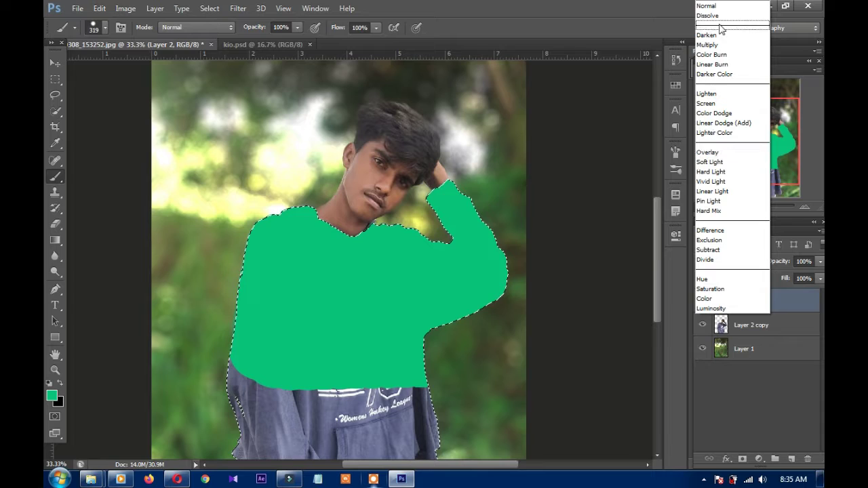
{"action": "left_click", "coordinate": [751, 300]}
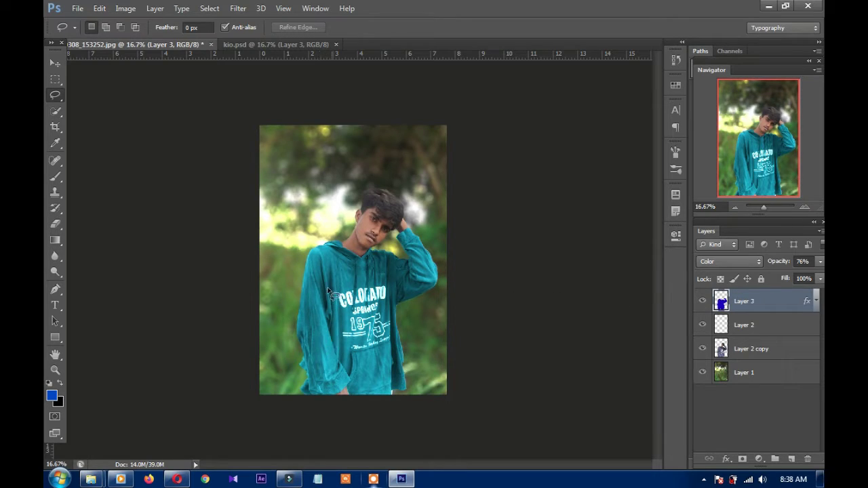
Zoom the photo in to 25%, then back out to 16.67%.
{"action": "left_click", "coordinate": [55, 369]}
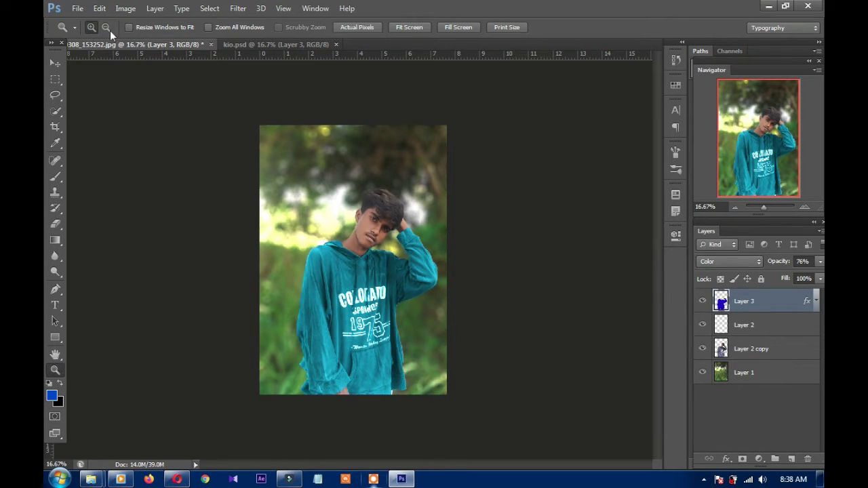
{"action": "left_click", "coordinate": [377, 209]}
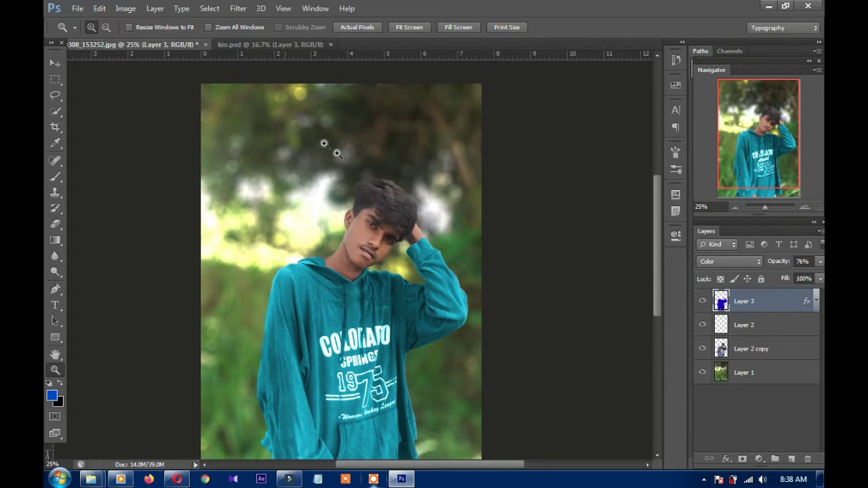
{"action": "left_click", "coordinate": [109, 25]}
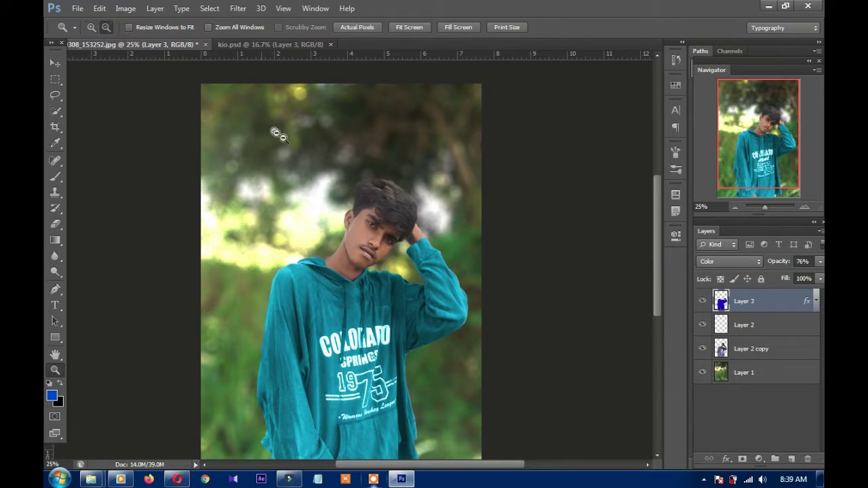
{"action": "left_click", "coordinate": [292, 143]}
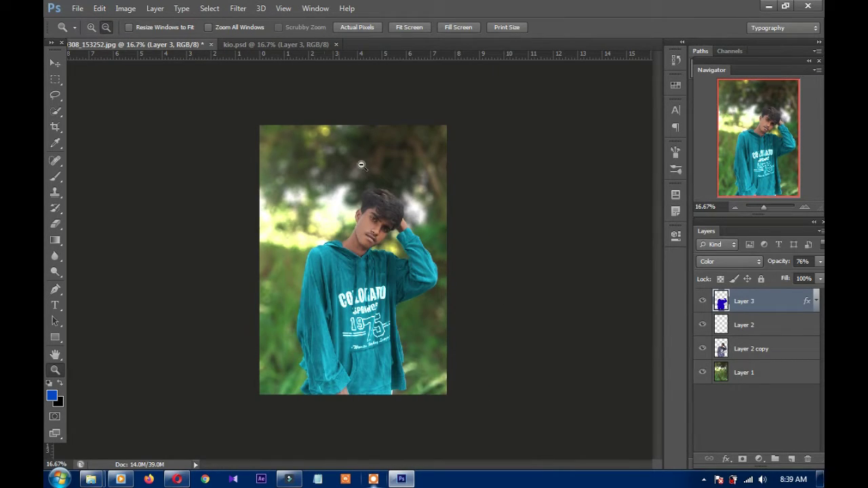
Open color.jpg from New folder.
{"action": "left_click", "coordinate": [78, 8]}
{"action": "left_click", "coordinate": [106, 37]}
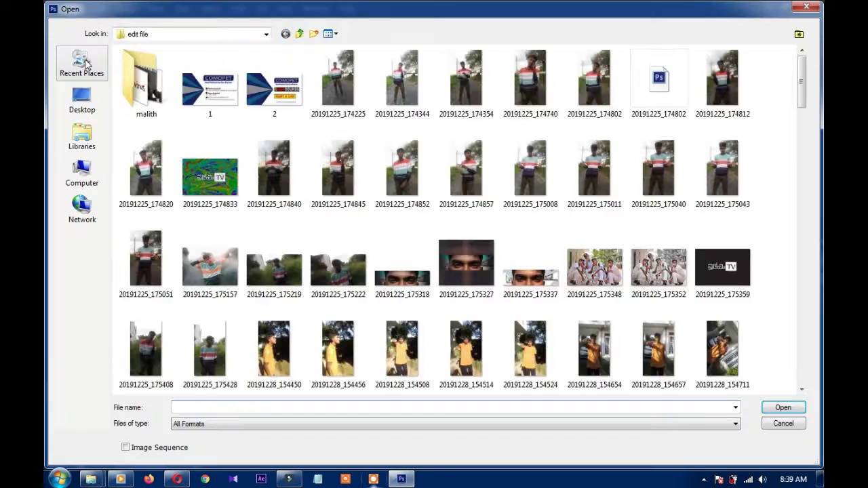
{"action": "left_click", "coordinate": [82, 100]}
{"action": "left_click", "coordinate": [210, 78]}
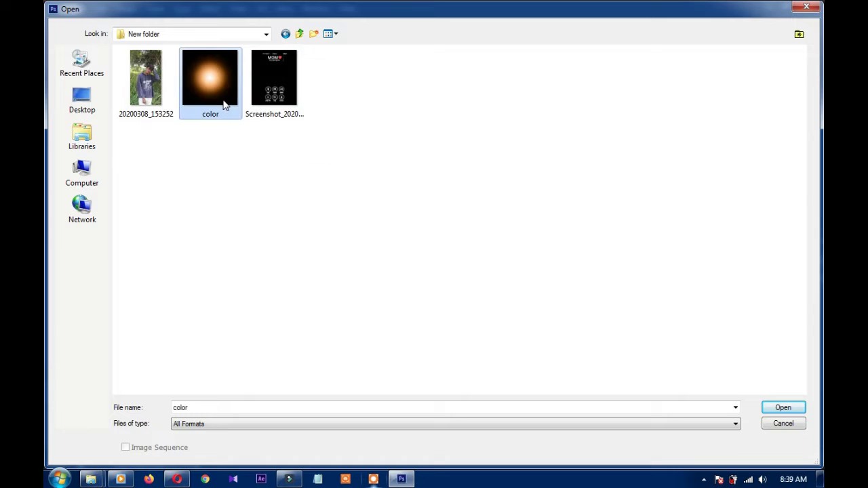
{"action": "key", "text": "Return"}
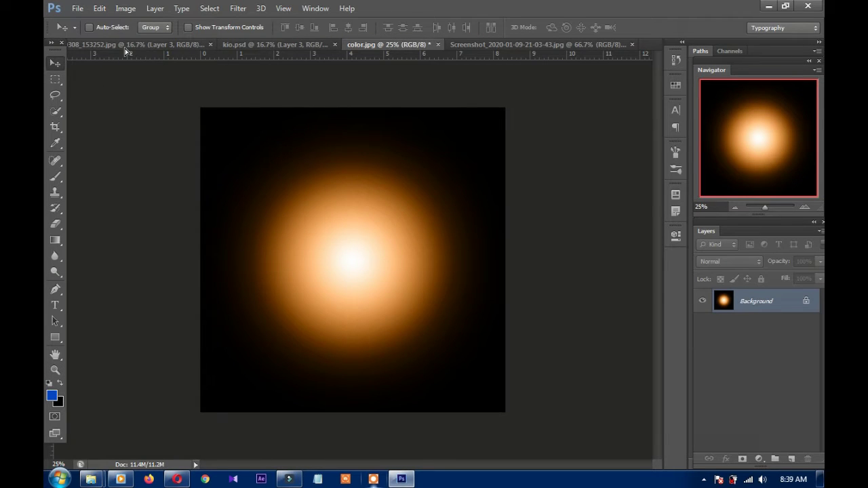
Drag the orange glow into the hoodie photo's top-left and set its layer to Screen.
{"action": "left_click", "coordinate": [125, 47]}
{"action": "mouse_move", "coordinate": [288, 137]}
{"action": "left_mouse_down"}
{"action": "mouse_move", "coordinate": [336, 191]}
{"action": "mouse_move", "coordinate": [317, 164]}
{"action": "left_mouse_up"}
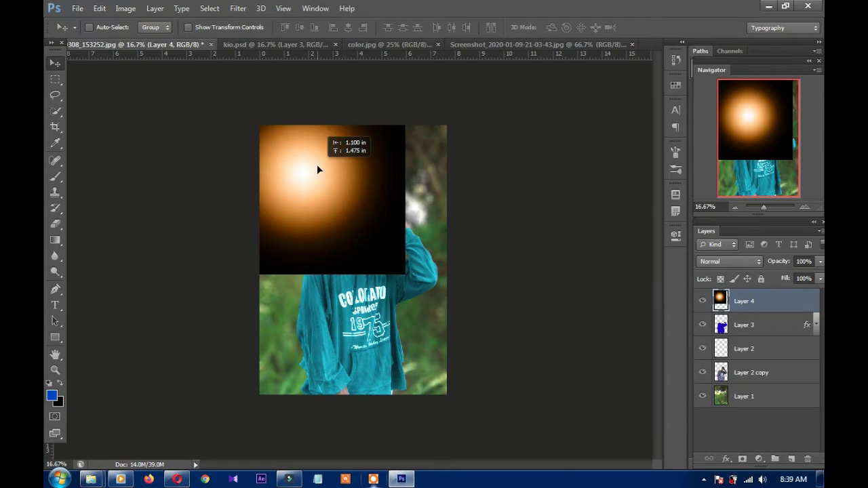
{"action": "left_click", "coordinate": [720, 258]}
{"action": "left_click", "coordinate": [718, 105]}
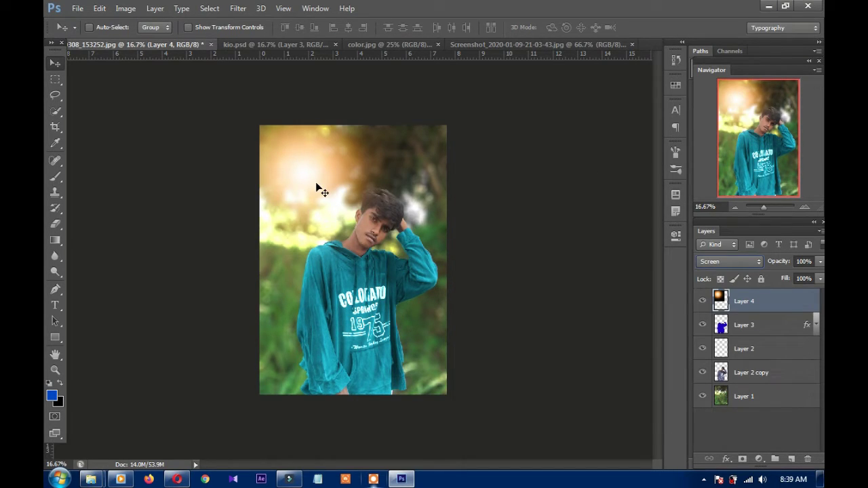
Free-transform the glow proportionally to 126%, nudge it left and down, and commit.
{"action": "left_click", "coordinate": [100, 9]}
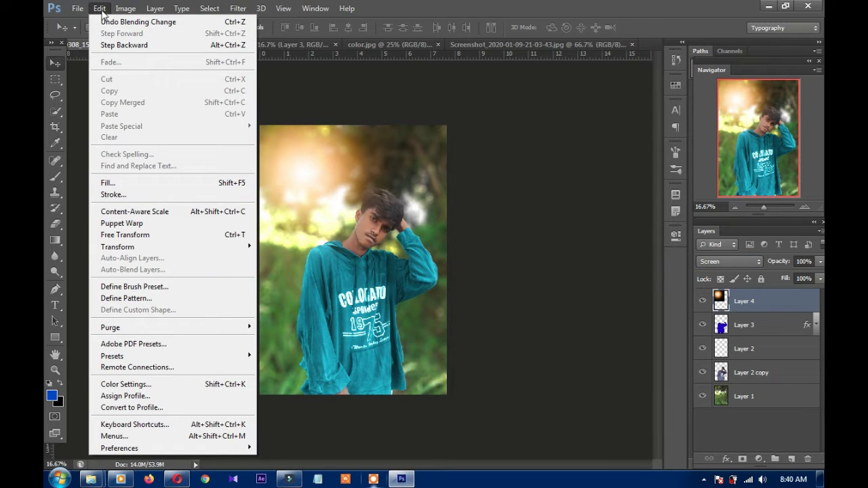
{"action": "left_click", "coordinate": [141, 235]}
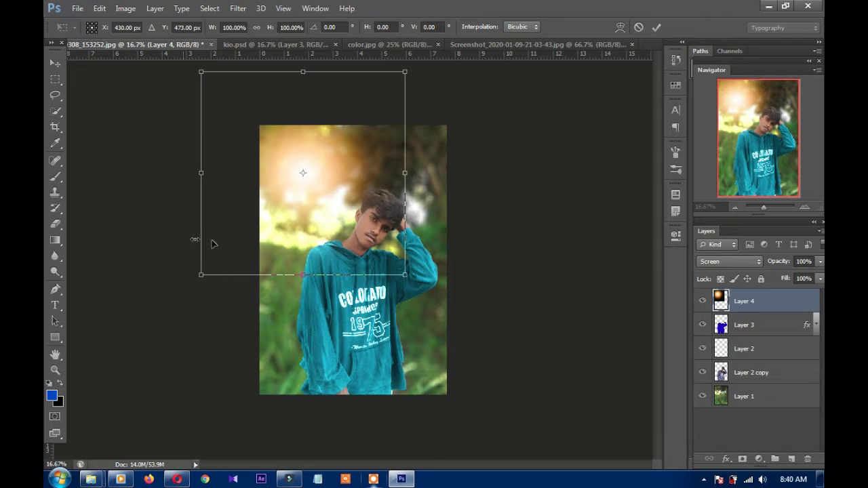
{"action": "left_click", "coordinate": [257, 28]}
{"action": "left_click_drag", "start_coordinate": [267, 30], "coordinate": [284, 30]}
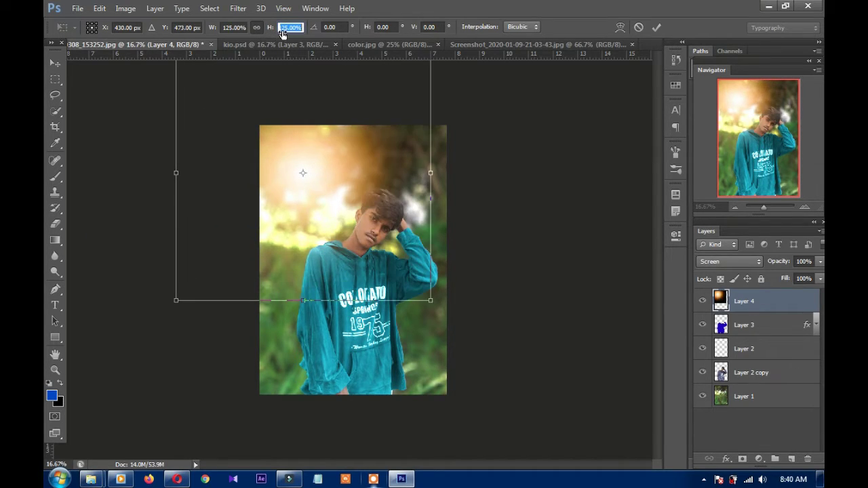
{"action": "left_click_drag", "start_coordinate": [363, 178], "coordinate": [356, 190]}
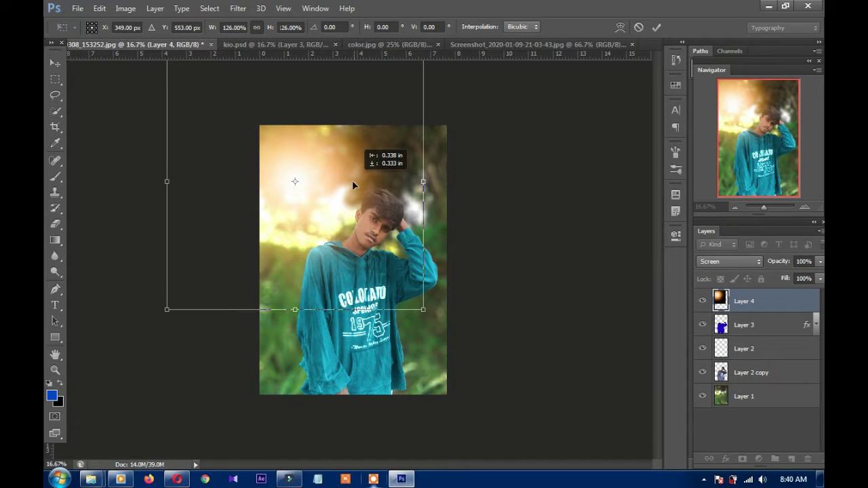
{"action": "key", "text": "Return"}
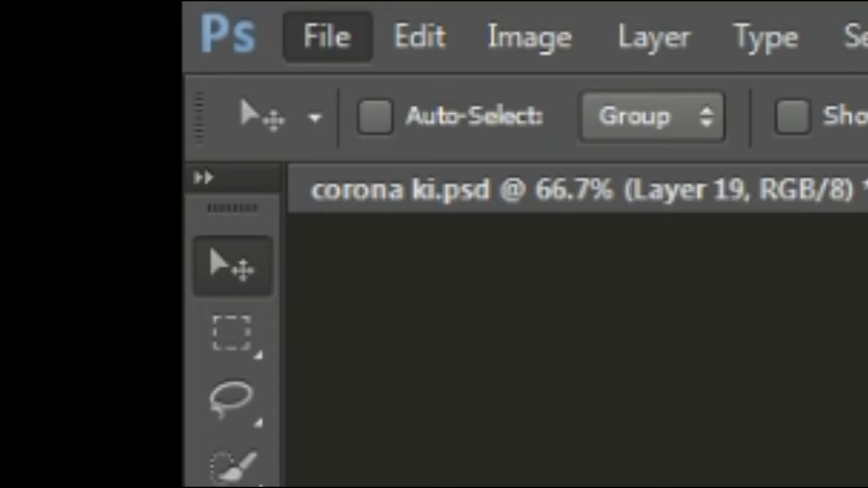
Save the photo as a JPEG at Quality 12 (Maximum).
{"action": "left_click", "coordinate": [325, 37]}
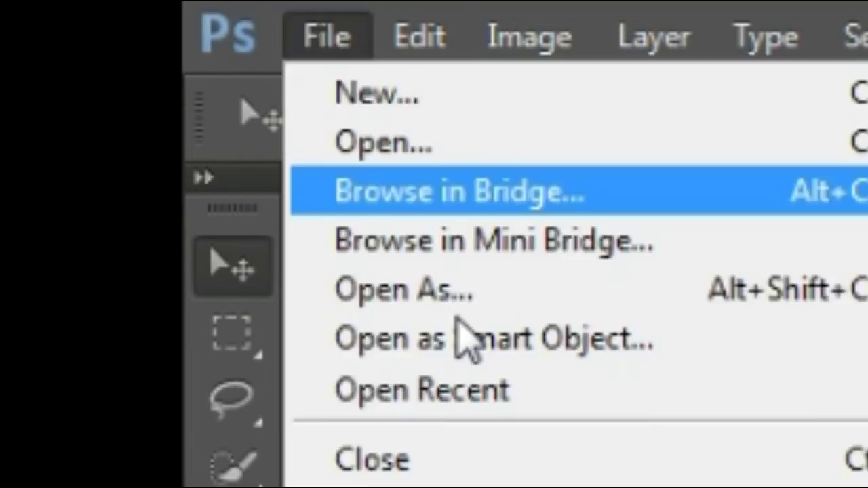
{"action": "left_click", "coordinate": [451, 461]}
{"action": "left_click", "coordinate": [272, 319]}
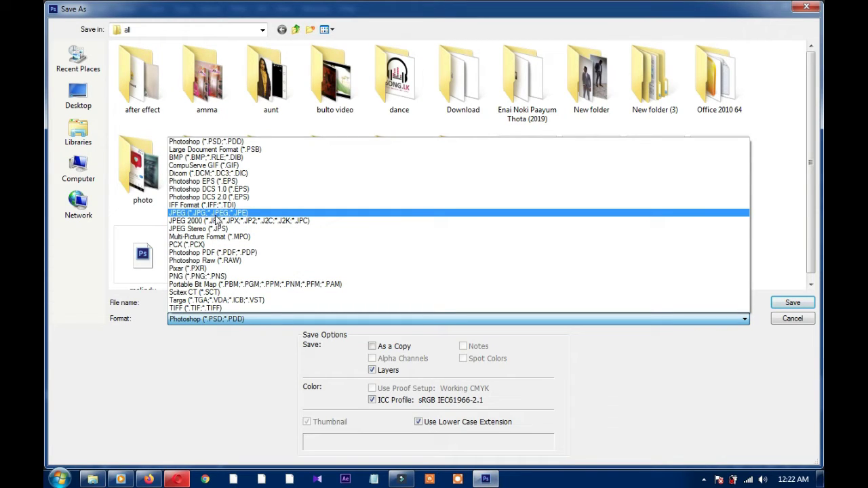
{"action": "left_click", "coordinate": [211, 213]}
{"action": "key", "text": "Return"}
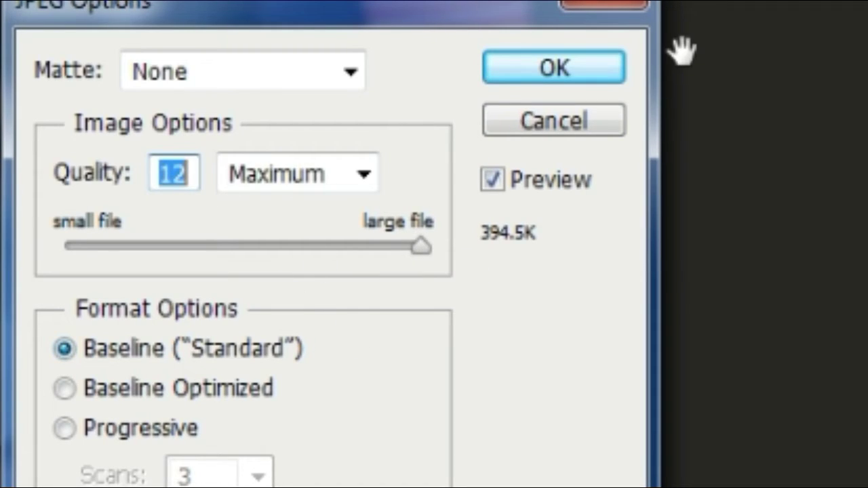
{"action": "left_click", "coordinate": [594, 83]}
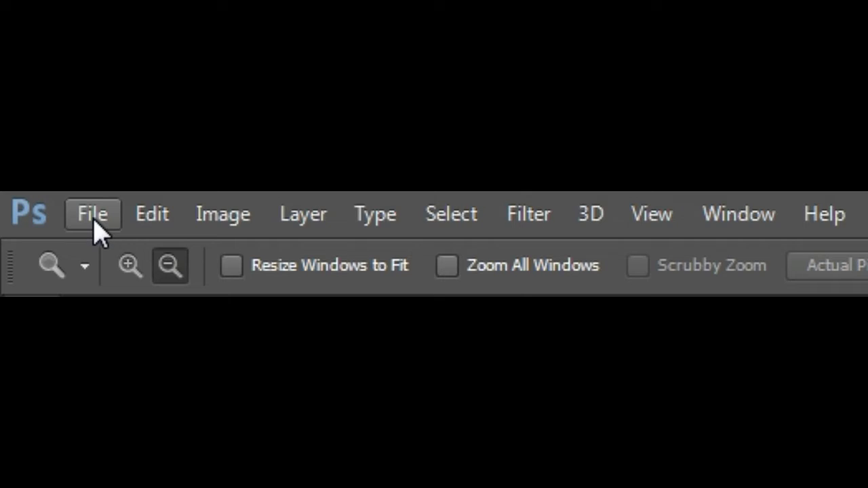
Open the saved JPEG in Camera Raw and apply a -9 vignette.
{"action": "left_click", "coordinate": [93, 217]}
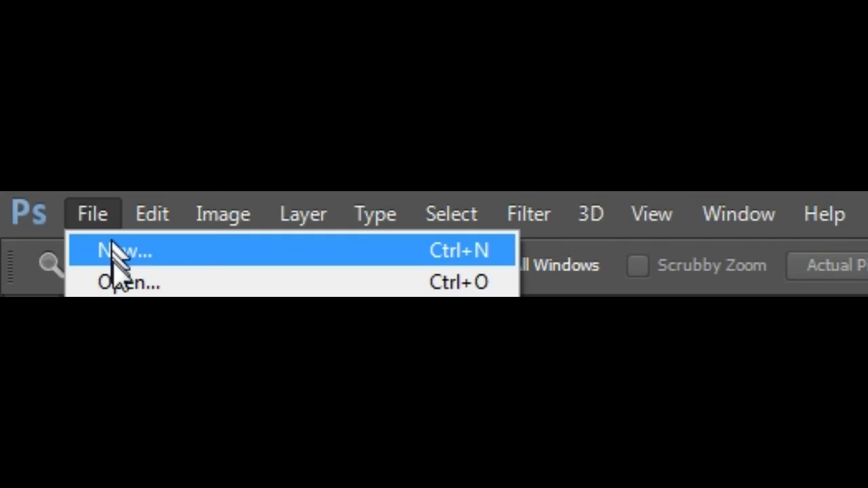
{"action": "left_click", "coordinate": [135, 285]}
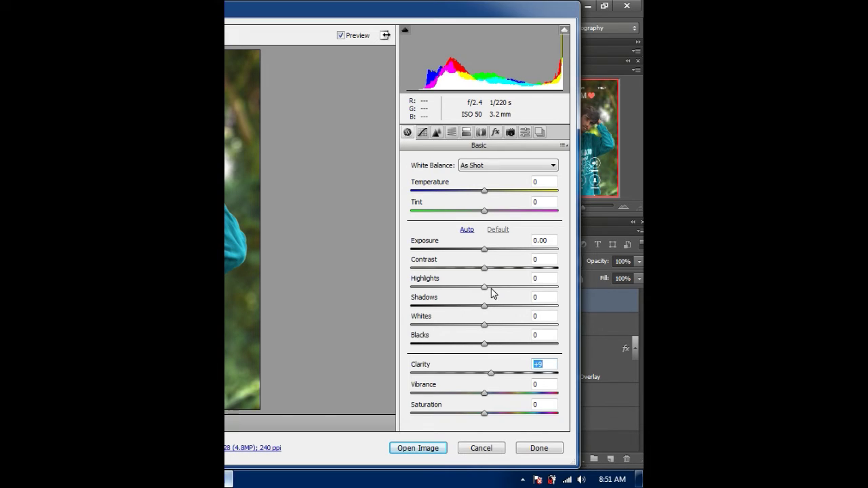
{"action": "left_click", "coordinate": [495, 131]}
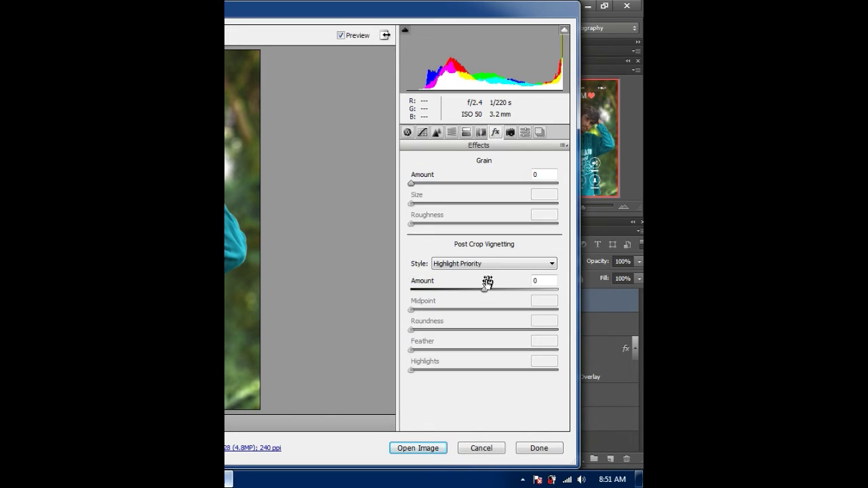
{"action": "left_click_drag", "start_coordinate": [484, 289], "coordinate": [478, 289]}
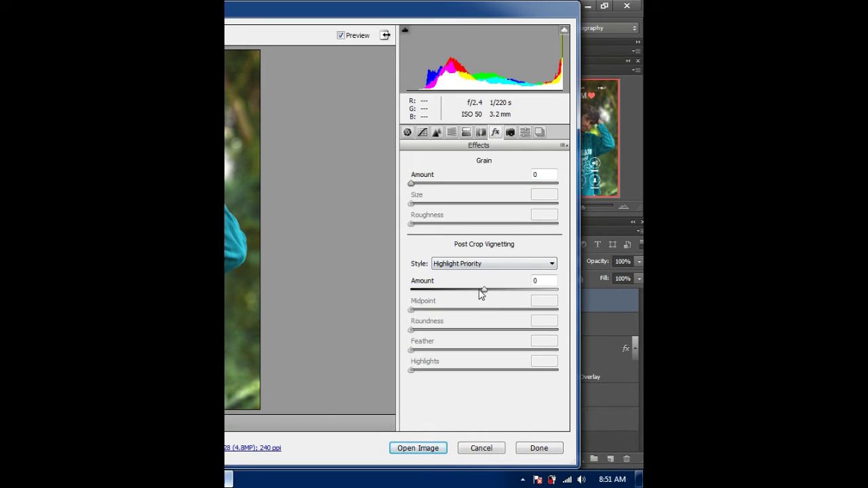
Set Blue Primary hue -17 and saturation +20, and lower Blues saturation to -28.
{"action": "left_click", "coordinate": [510, 132]}
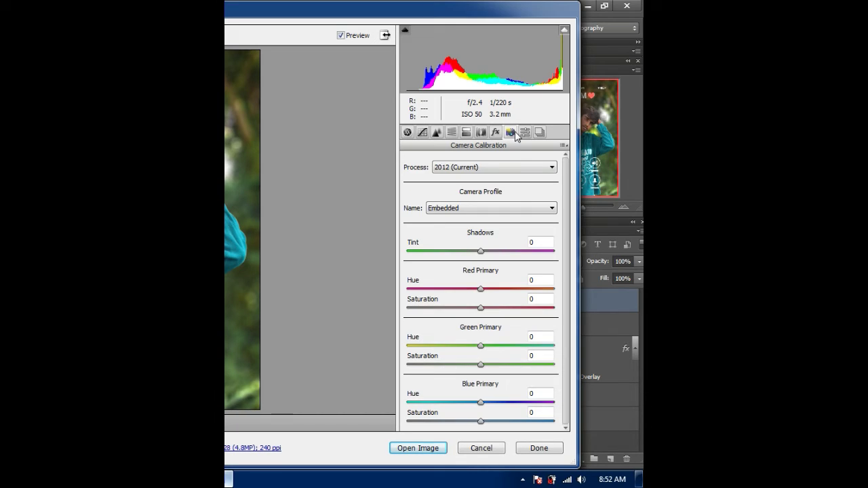
{"action": "left_click", "coordinate": [469, 402]}
{"action": "left_click", "coordinate": [496, 421]}
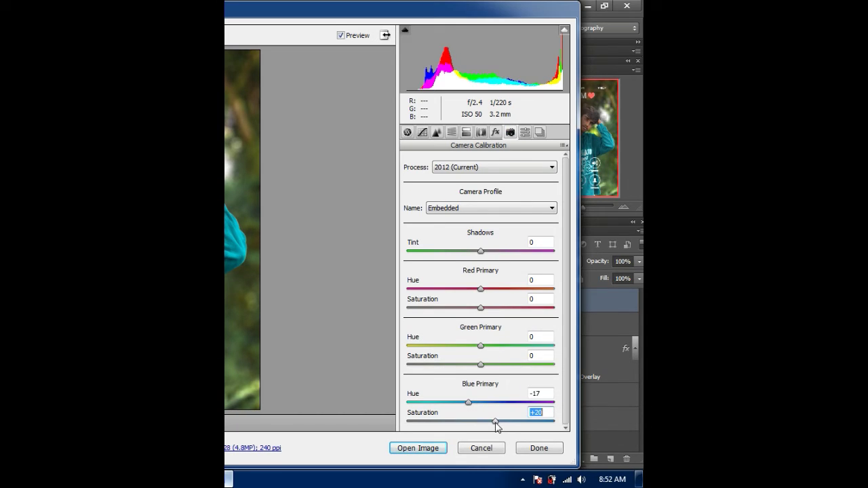
{"action": "left_click", "coordinate": [452, 133]}
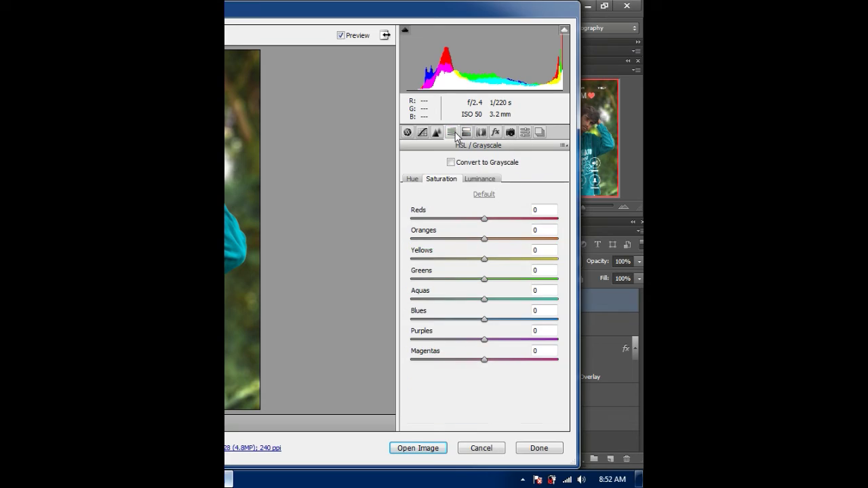
{"action": "left_click", "coordinate": [462, 320]}
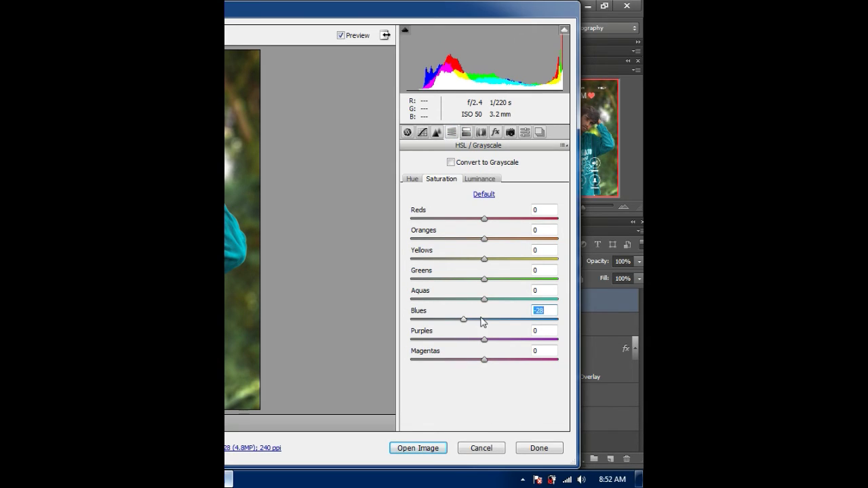